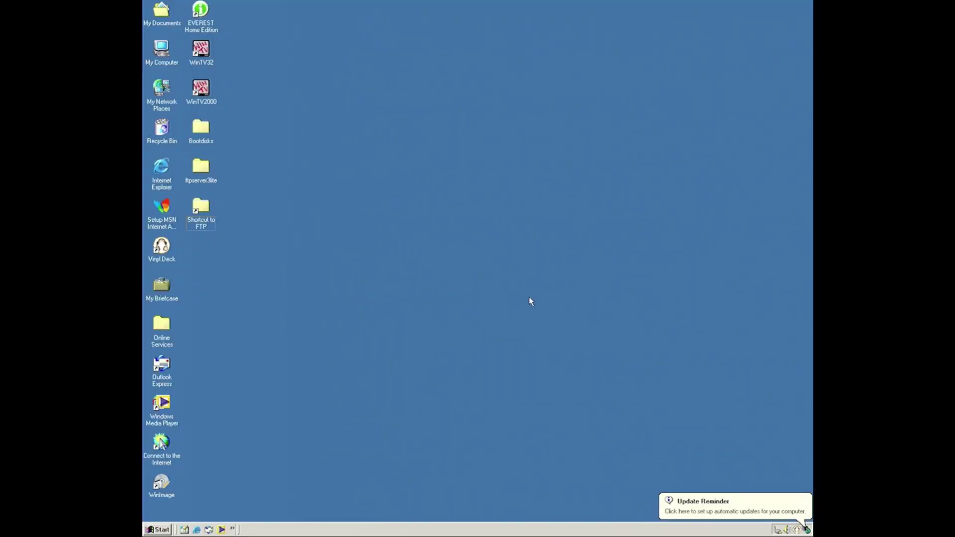
- Launch the FTP server from the ftpserver3lite folder and move its window up-left
double_click(208, 168)
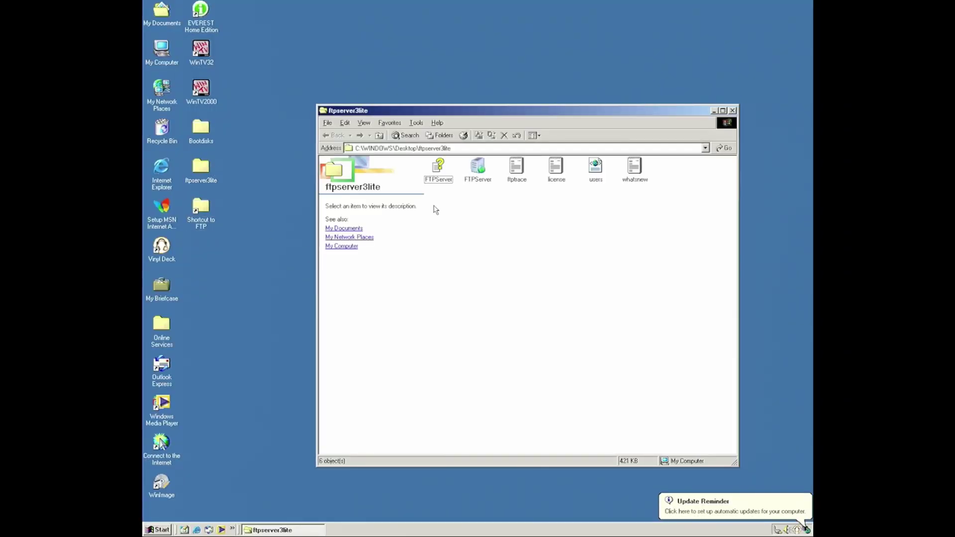
double_click(478, 168)
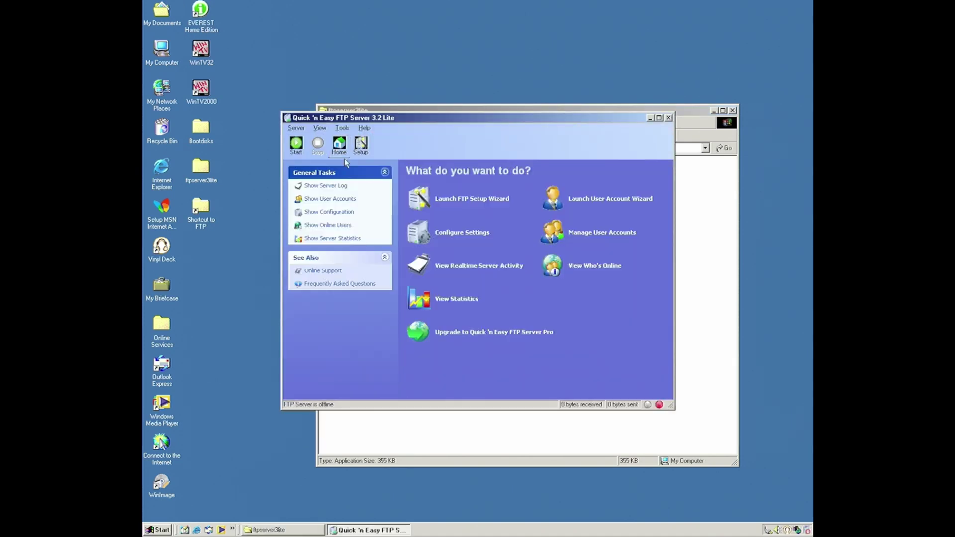
drag(380, 120, 375, 68)
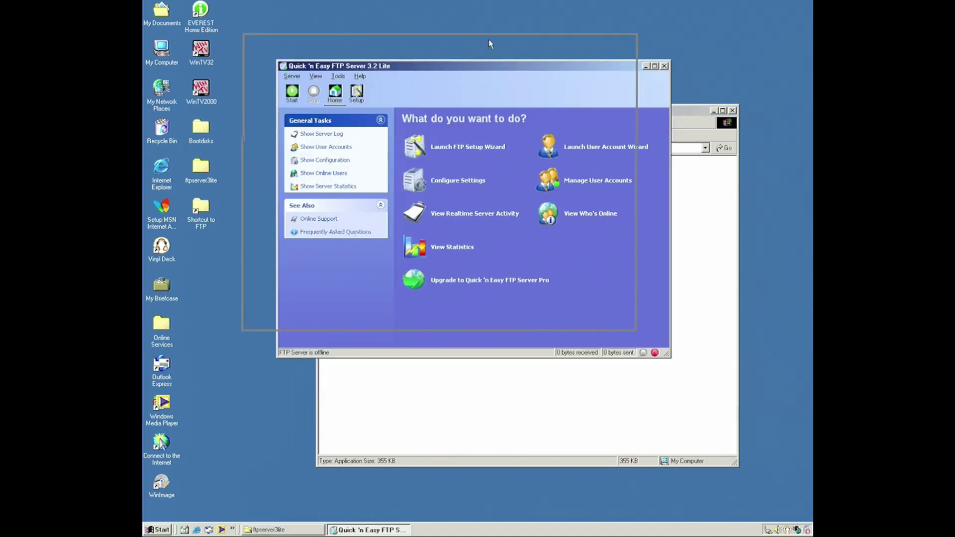
drag(523, 69, 441, 35)
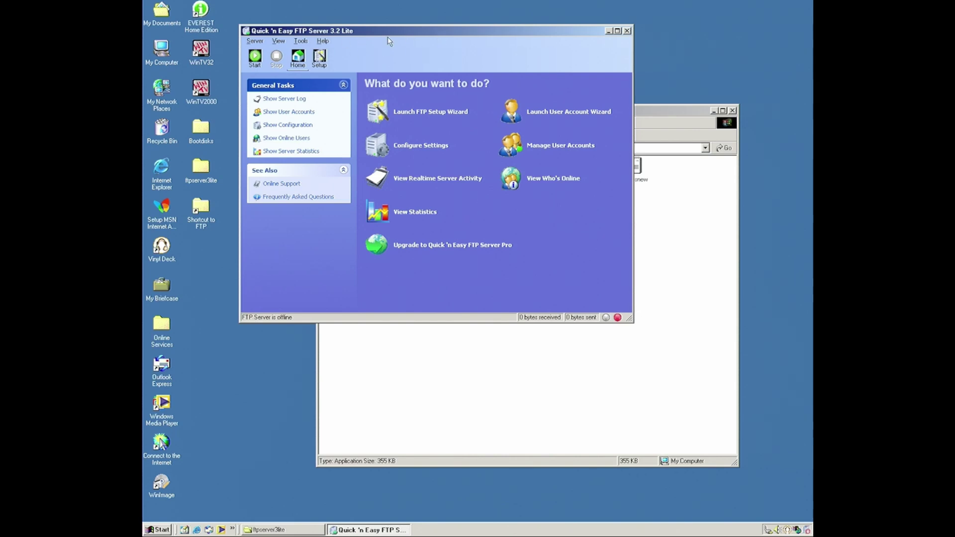
drag(398, 35, 397, 35)
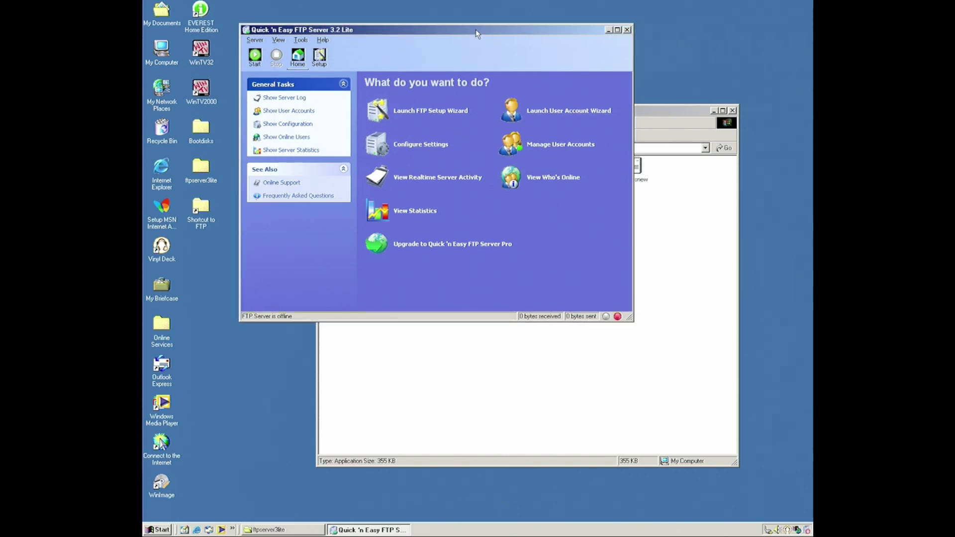
- Shift the ftpserver3lite folder down-right and place My Computer lower-left
click(664, 113)
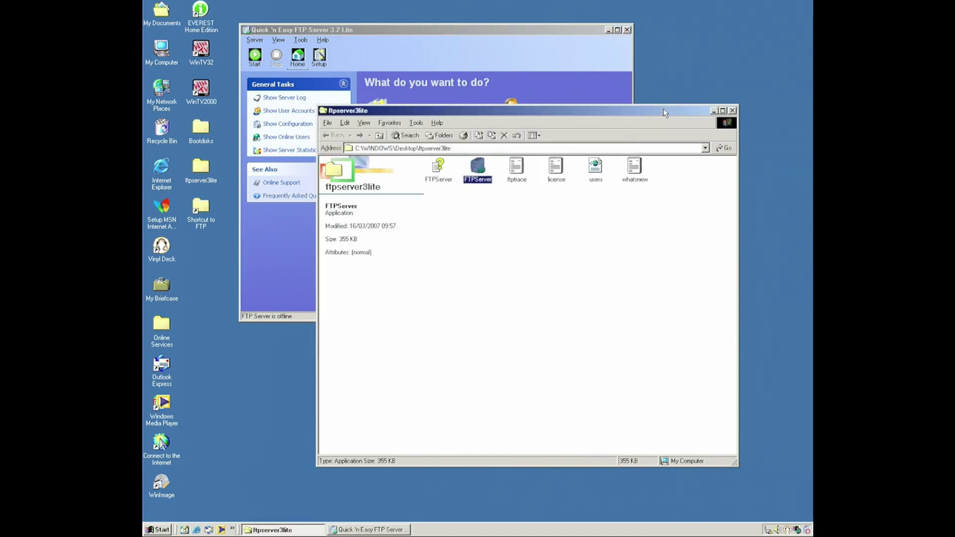
mouse_move(646, 114)
mouse_down()
mouse_move(659, 133)
mouse_move(682, 141)
mouse_up()
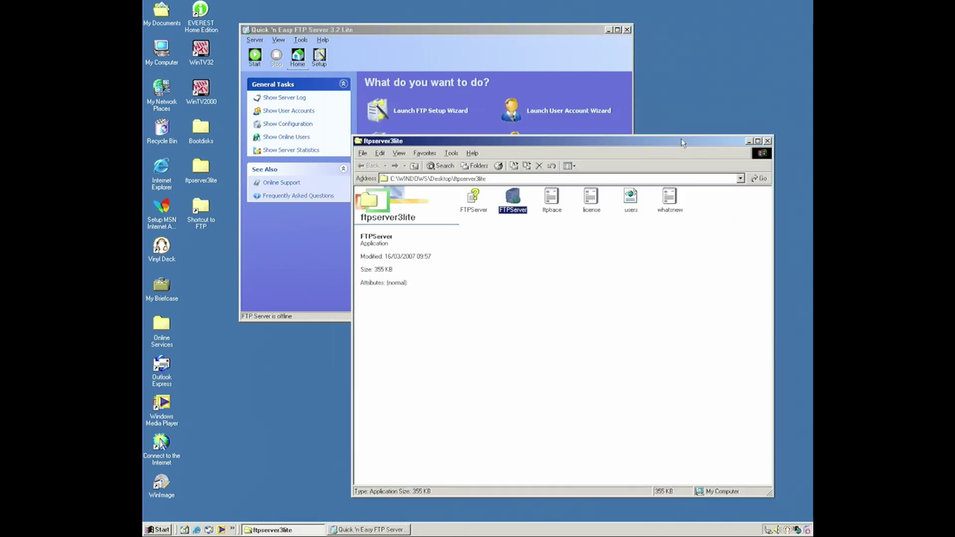
double_click(161, 51)
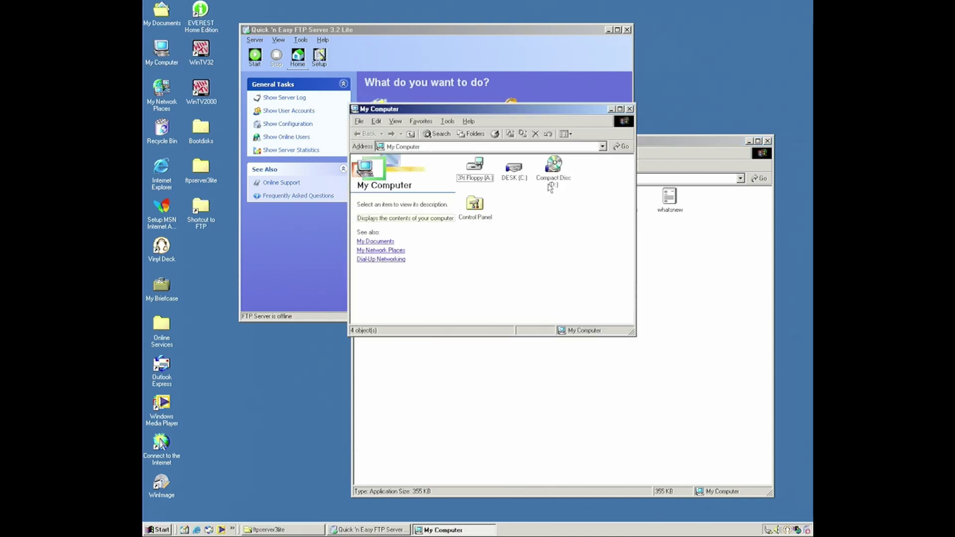
drag(527, 111, 385, 254)
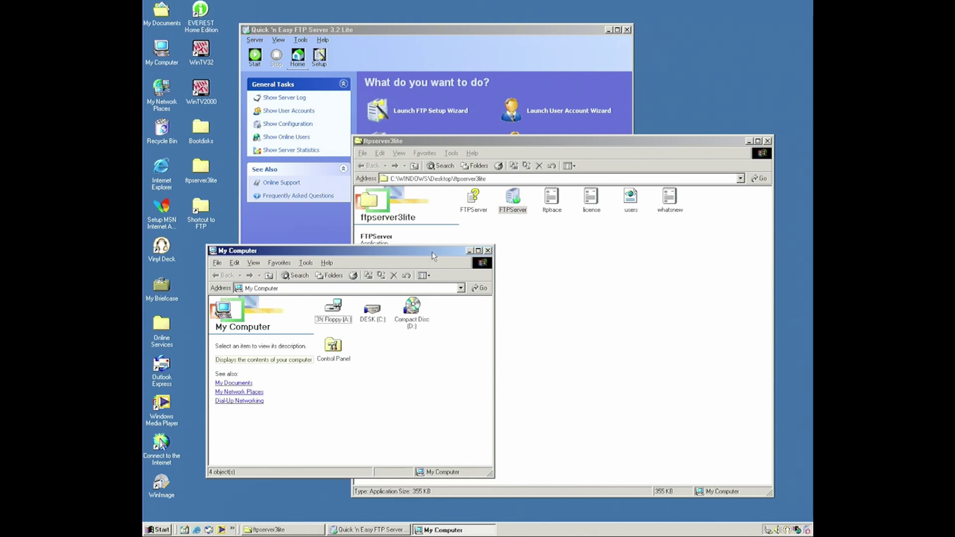
drag(431, 252, 391, 248)
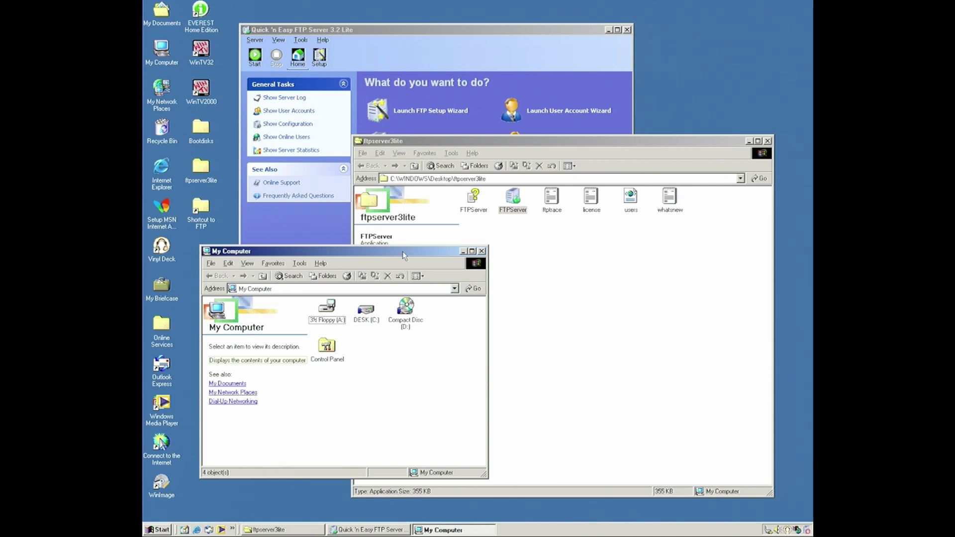
drag(403, 256, 397, 258)
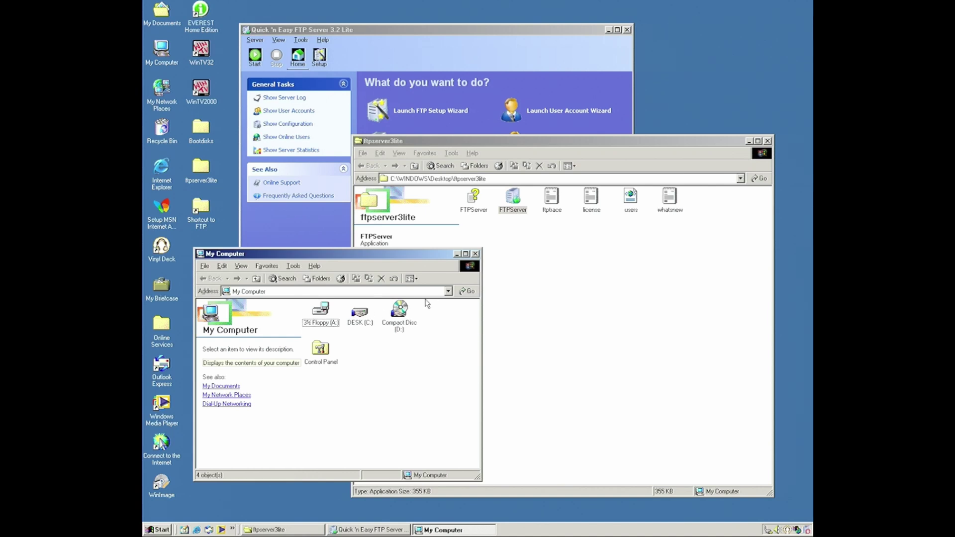
- Shut down the FTP server and close My Computer and the ftpserver3lite folder
click(482, 35)
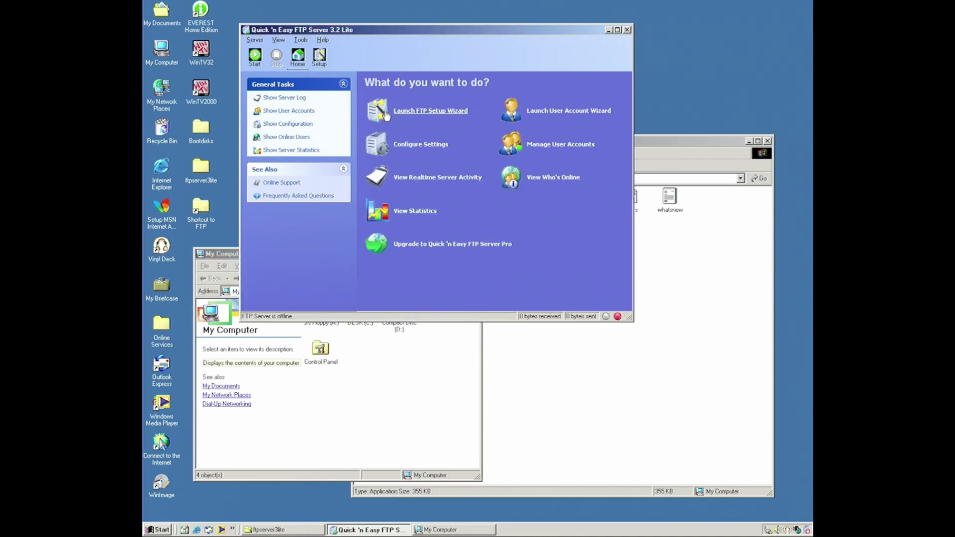
click(627, 31)
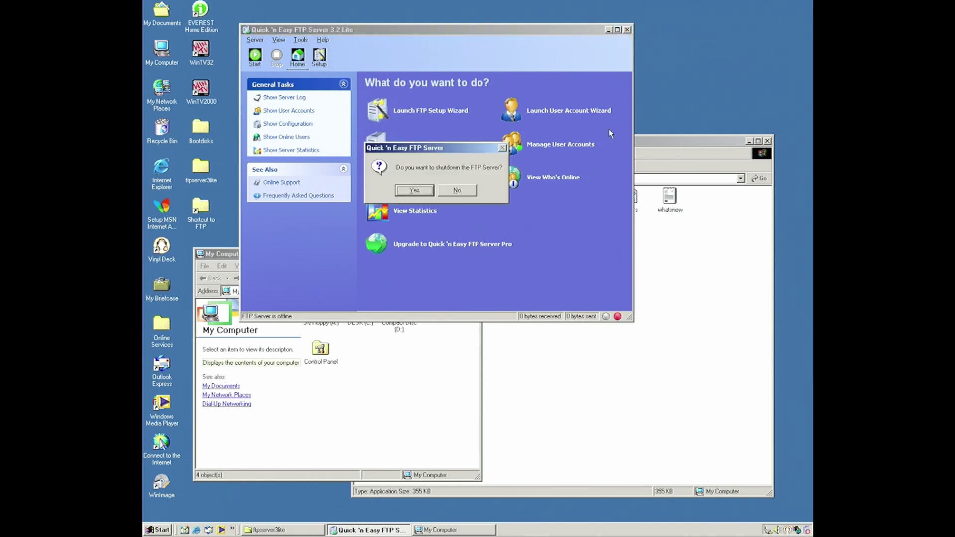
click(423, 191)
click(476, 255)
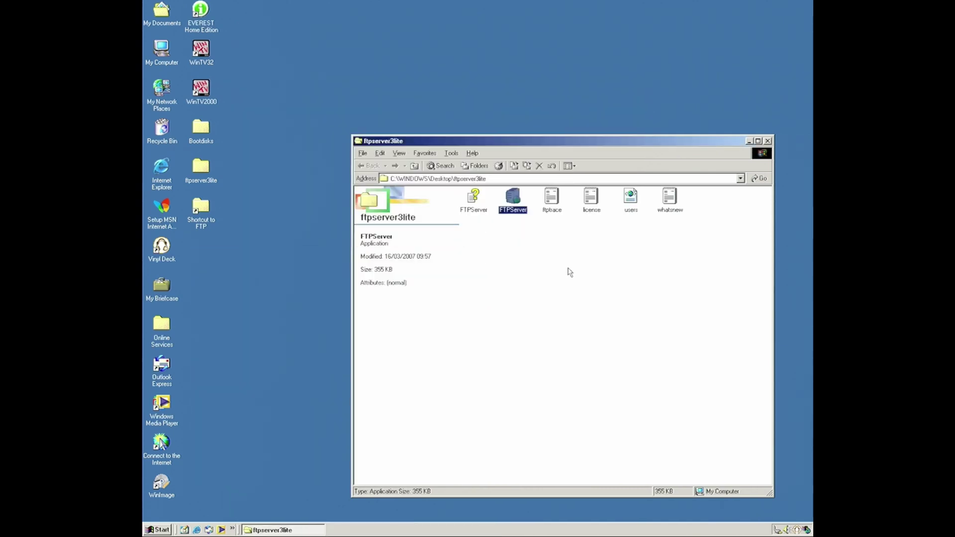
click(631, 311)
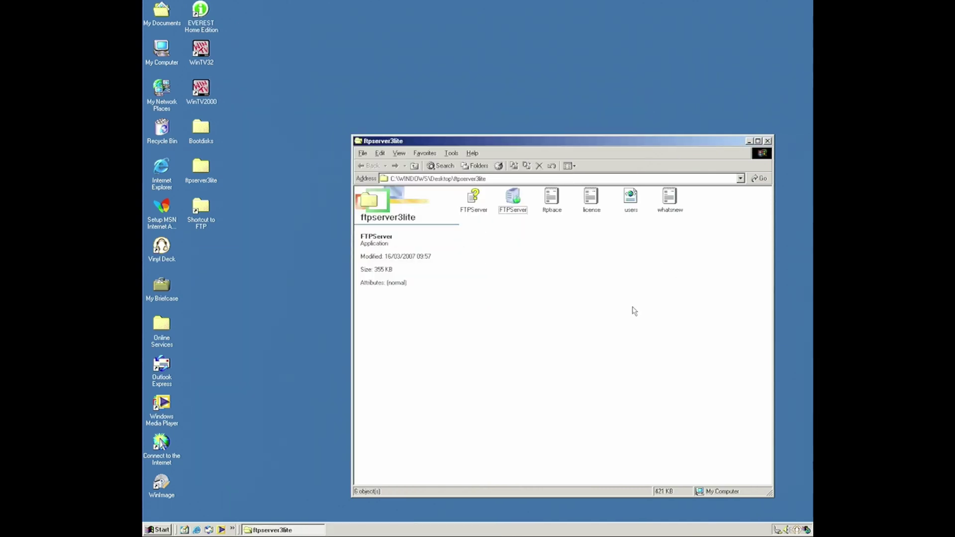
click(768, 143)
drag(261, 48, 447, 267)
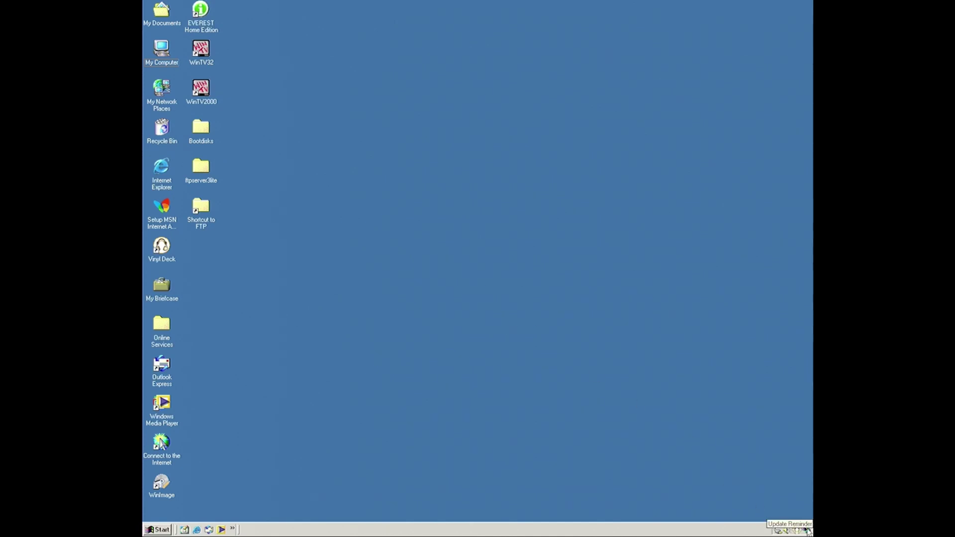
- Defer the automatic-updates wizard with a 'Remind Me Later' in 5 minutes
click(807, 529)
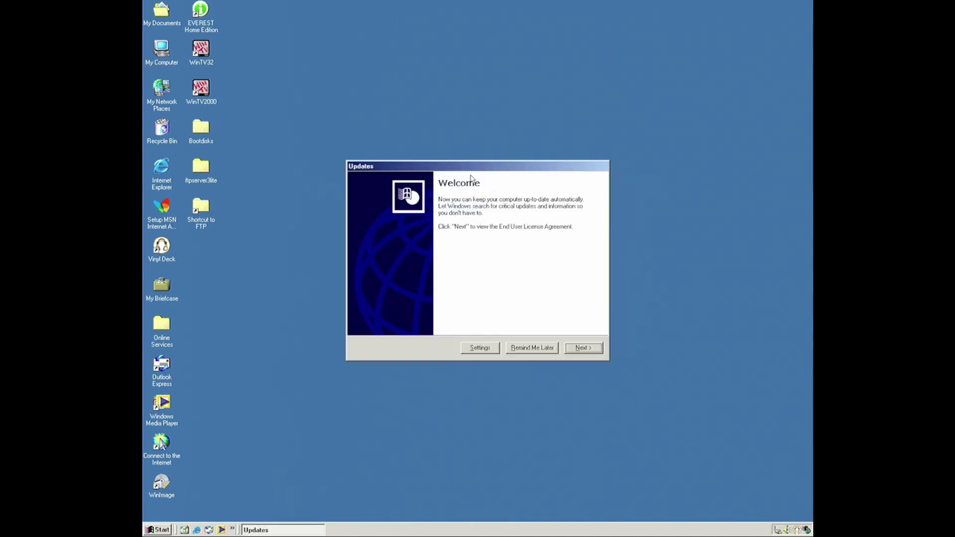
drag(462, 169, 480, 130)
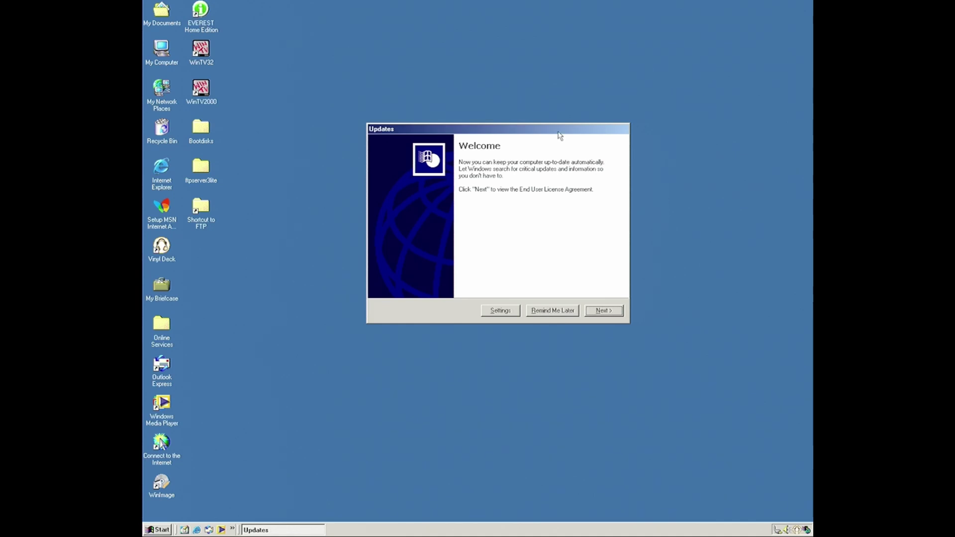
click(568, 315)
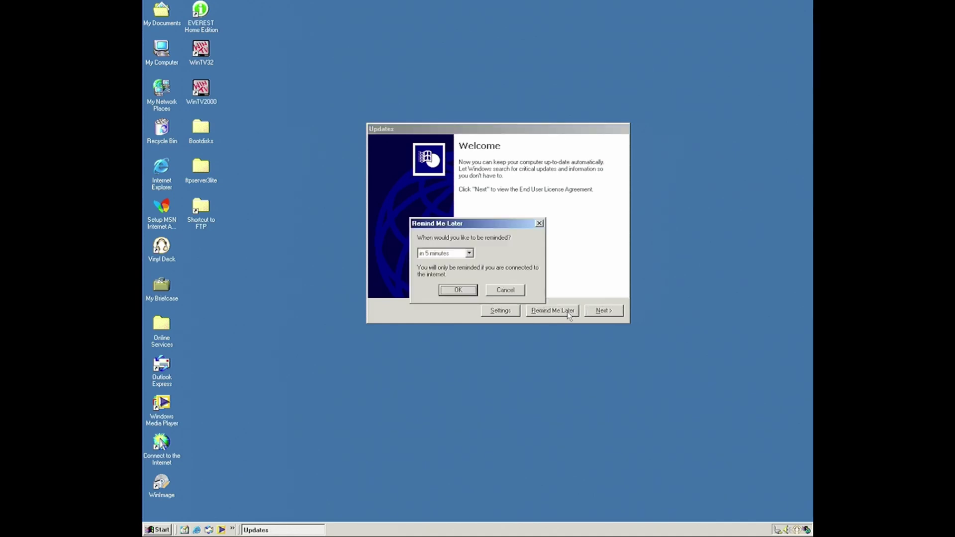
click(450, 291)
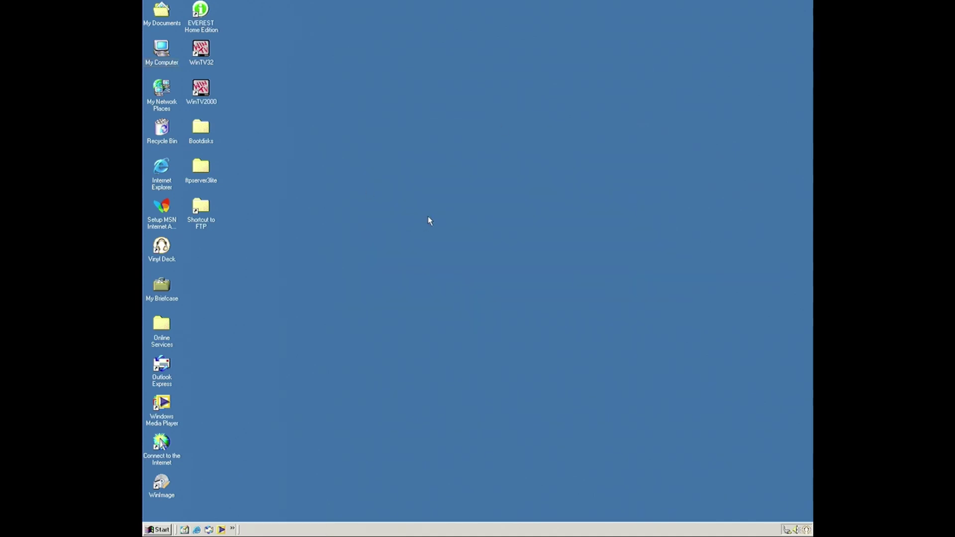
- Browse the FTP folder's office-2000-professional images, checking Disc 1 and Disc 2 details
double_click(201, 209)
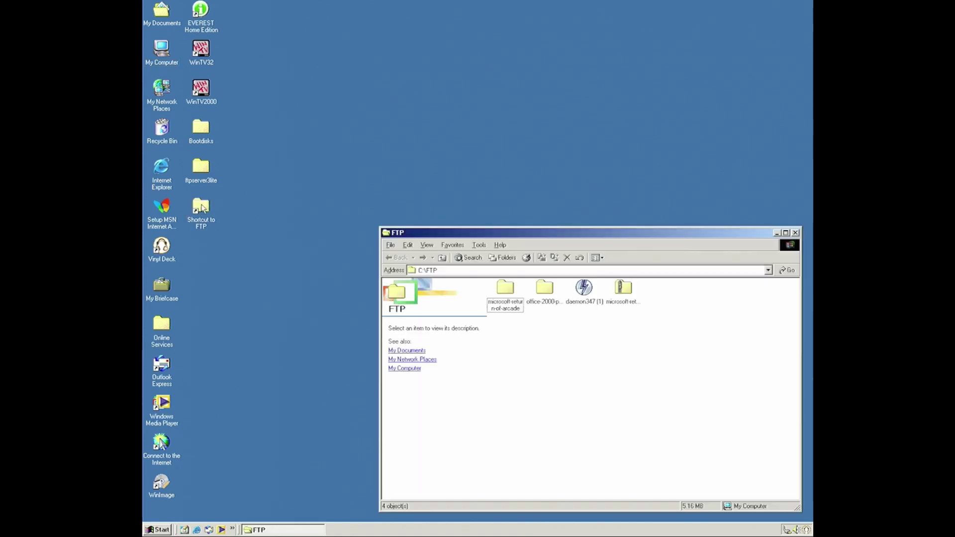
drag(548, 237, 492, 160)
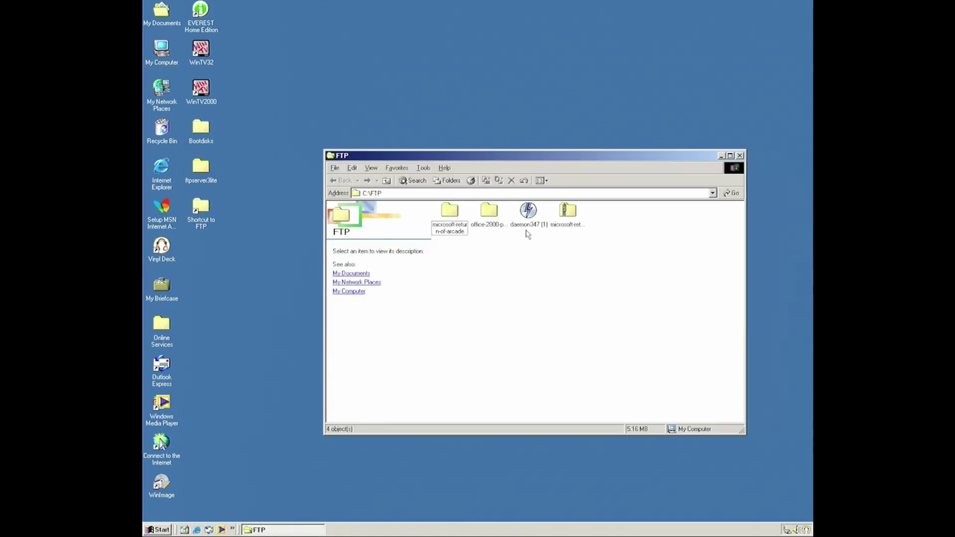
double_click(490, 212)
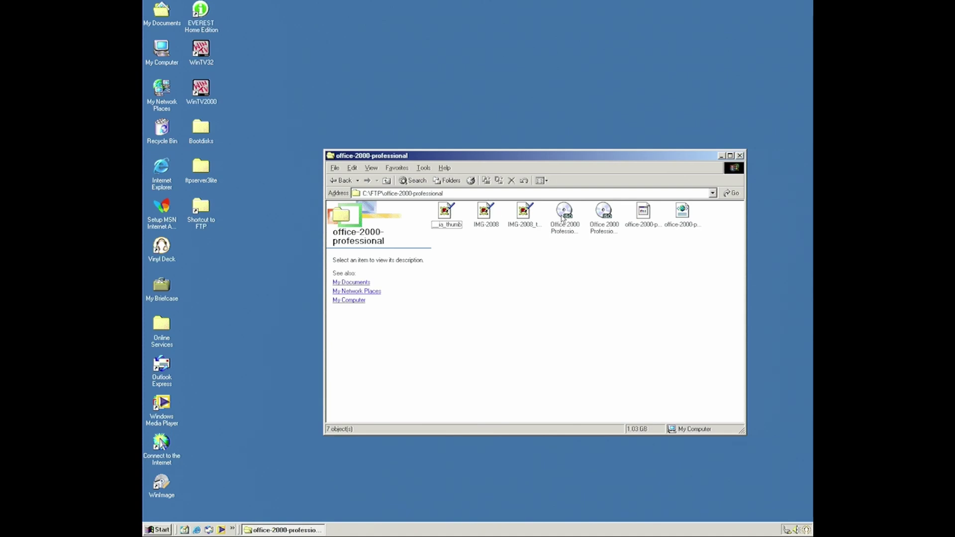
click(562, 217)
click(617, 218)
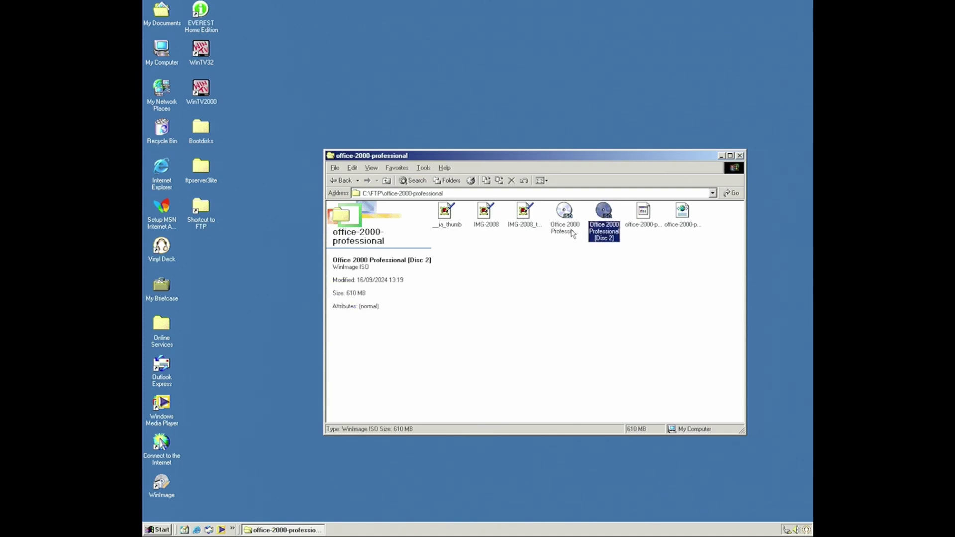
click(571, 234)
click(601, 232)
- Back in the FTP folder, try installing DAEMON Tools (daemon347), hitting a Windows Installer error
click(387, 181)
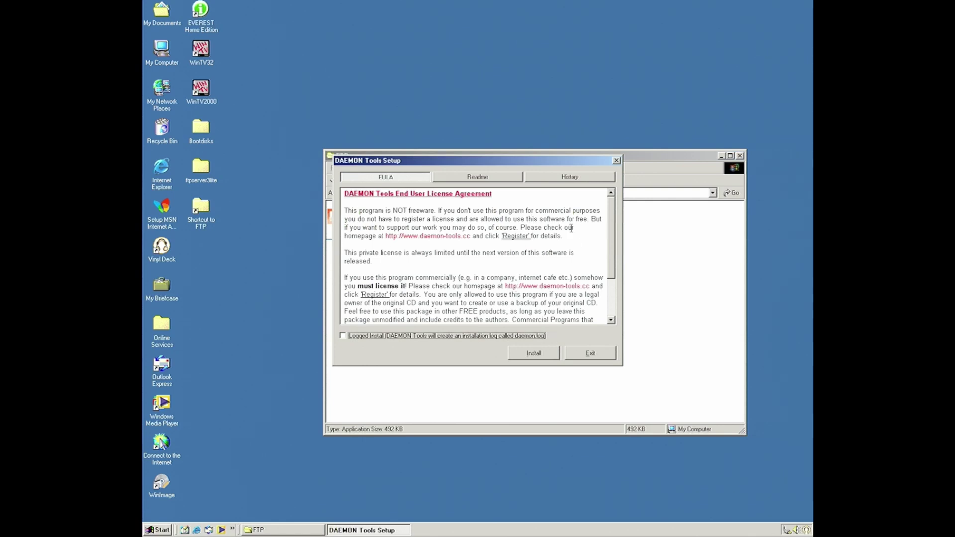
mouse_move(516, 157)
mouse_down()
mouse_move(518, 86)
mouse_move(580, 108)
mouse_up()
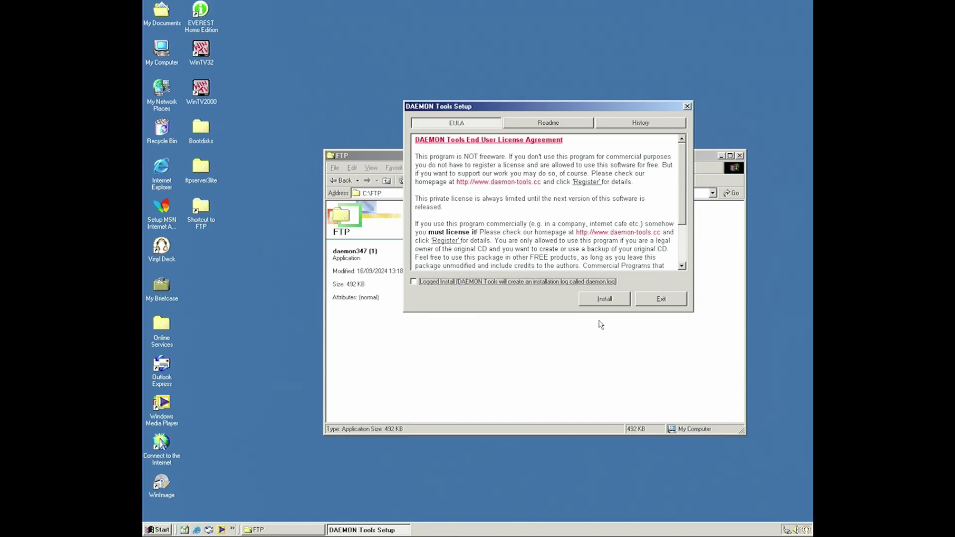
click(608, 300)
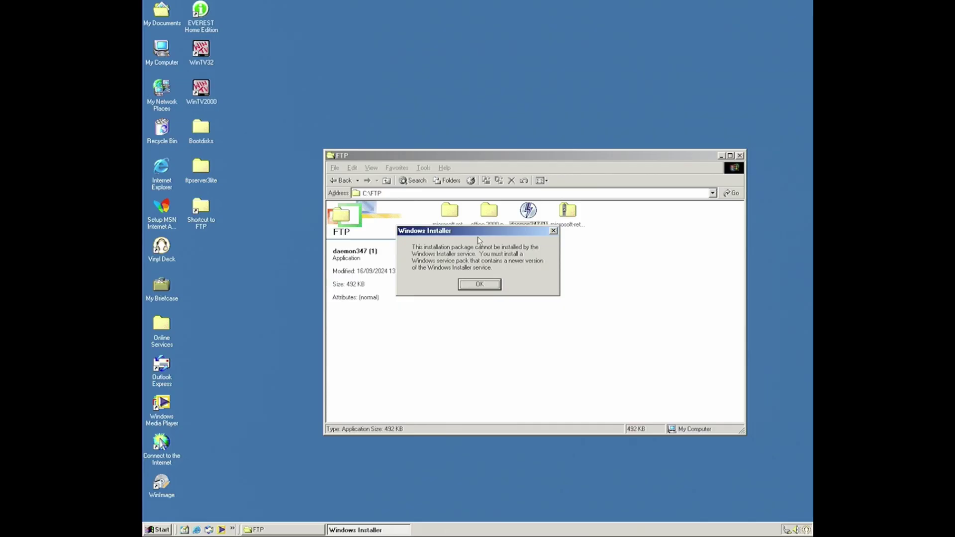
drag(480, 235, 590, 280)
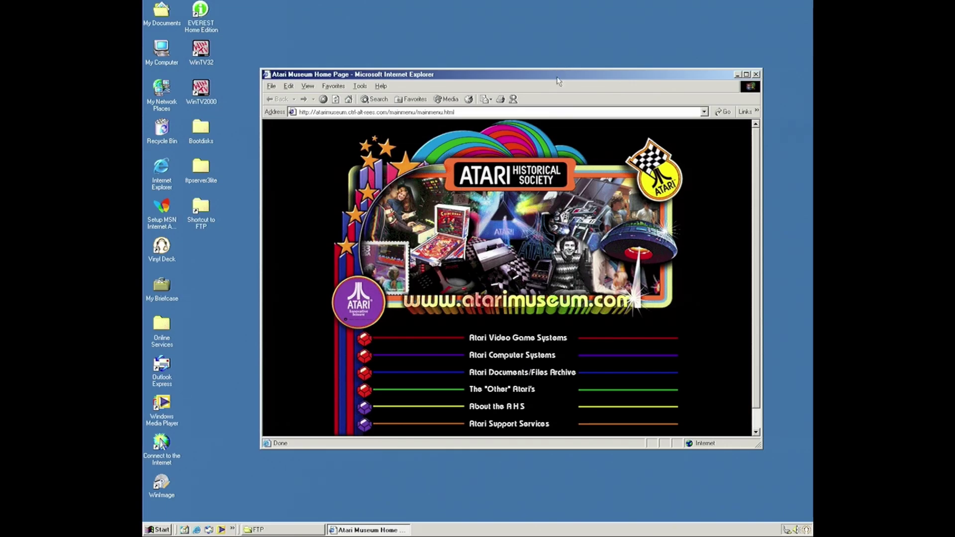
- Maximize Internet Explorer and load windowsupdaterestored.com from the Address bar
double_click(558, 74)
click(558, 42)
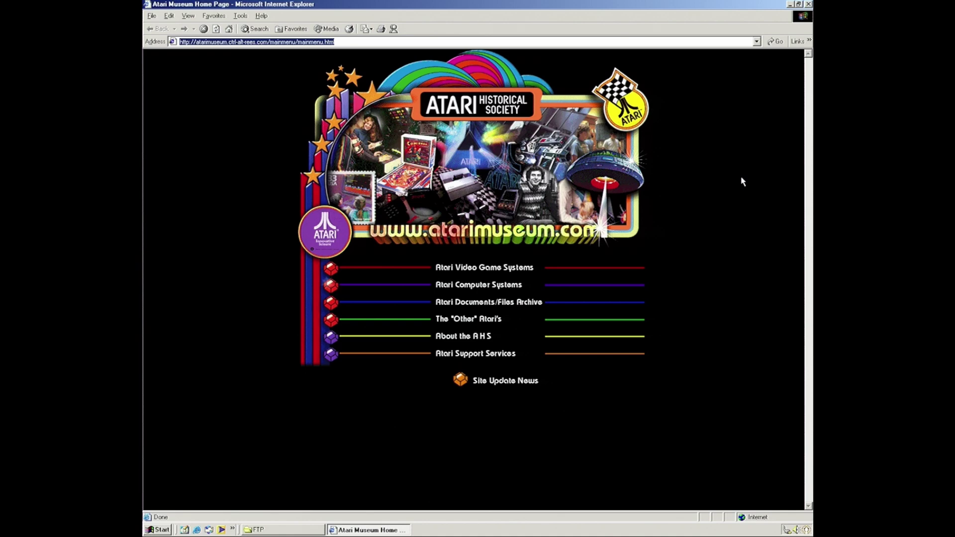
text(www.win)
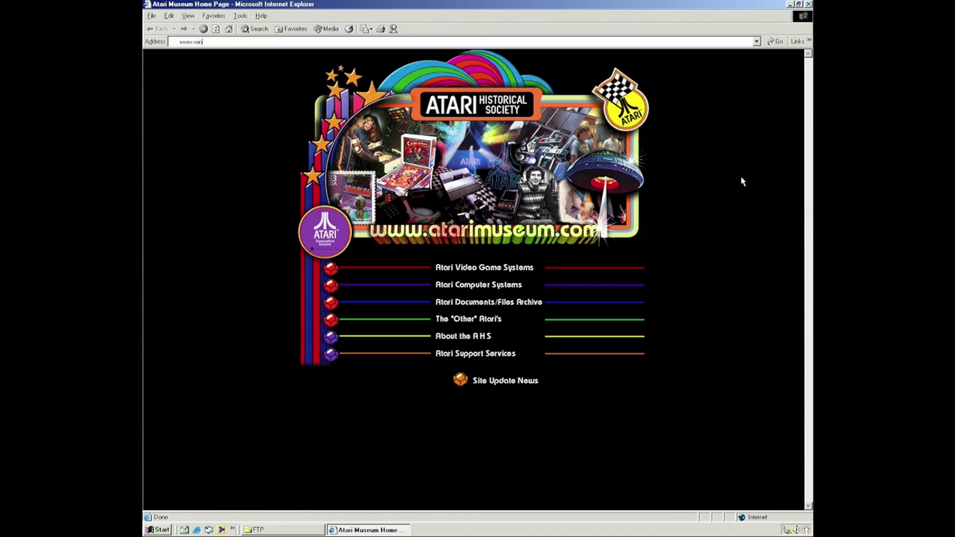
text(dows)
text(ate.)
text(com)
text(om)
key(Return)
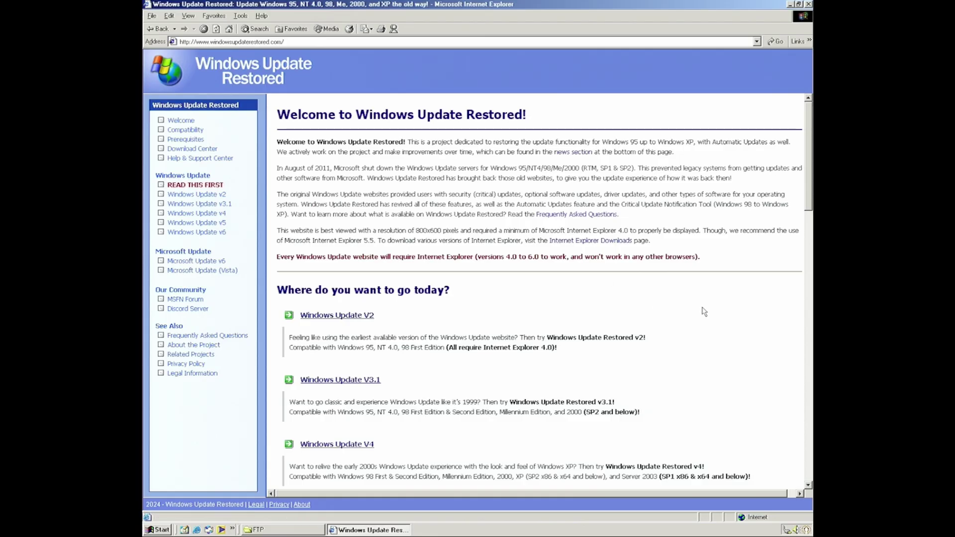
scroll(702, 311, down, 2)
scroll(702, 311, down, 2)
scroll(703, 311, down, 1)
scroll(702, 312, up, 1)
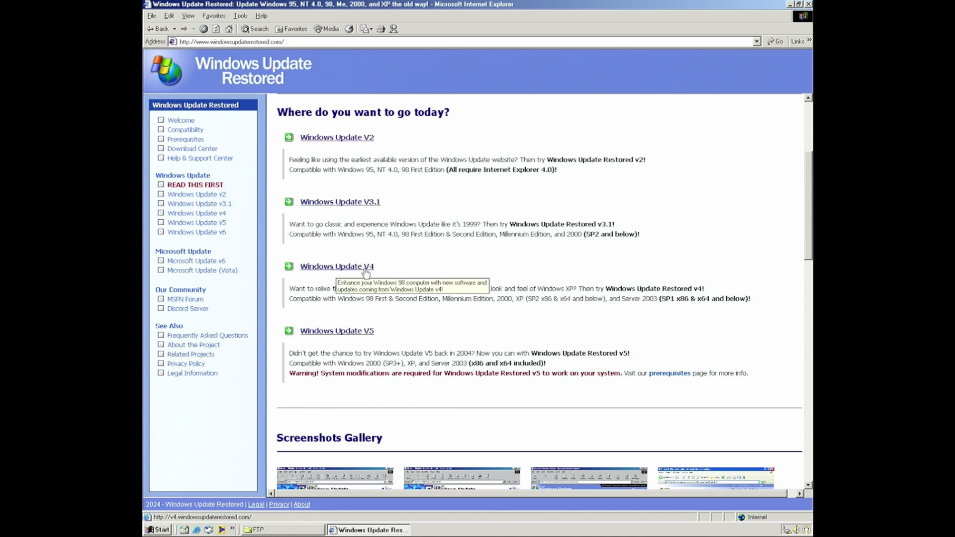
- Follow the Windows Update V4 link and maximize the new browser window
click(368, 270)
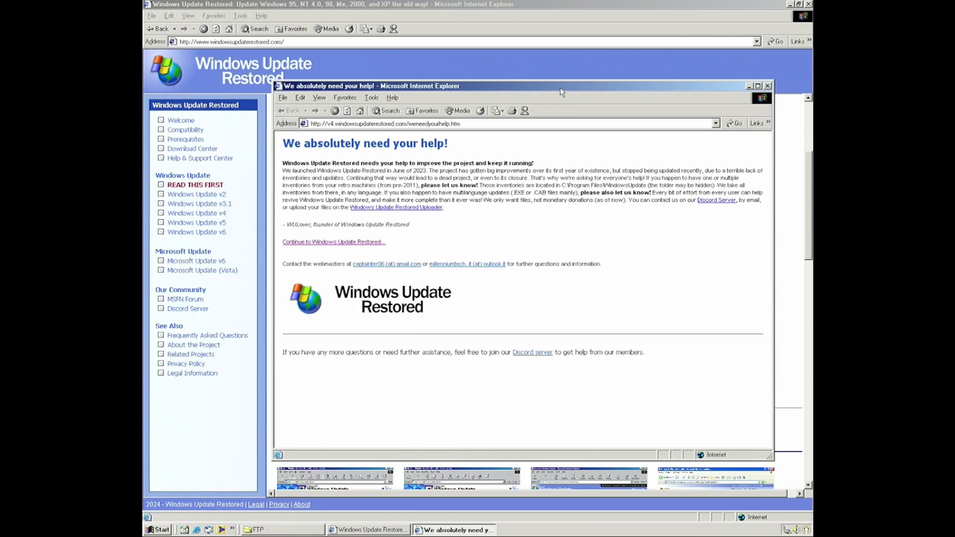
double_click(560, 88)
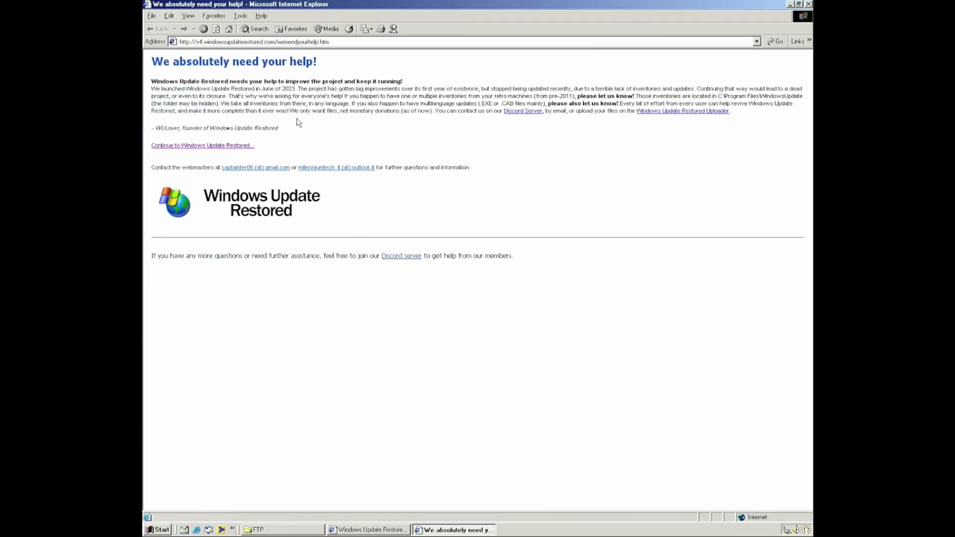
- Continue to Windows Update Restored and accept the Security Warning to run its software
click(229, 146)
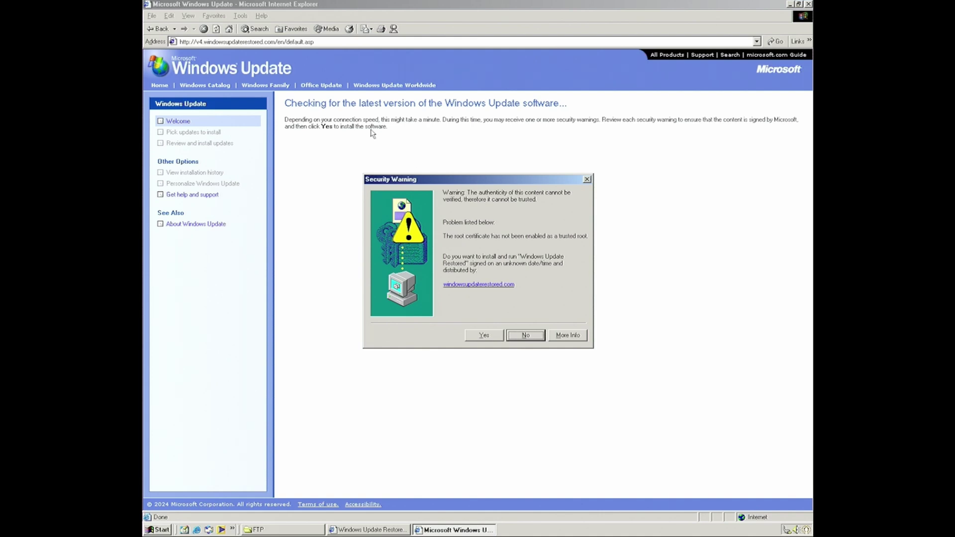
click(492, 337)
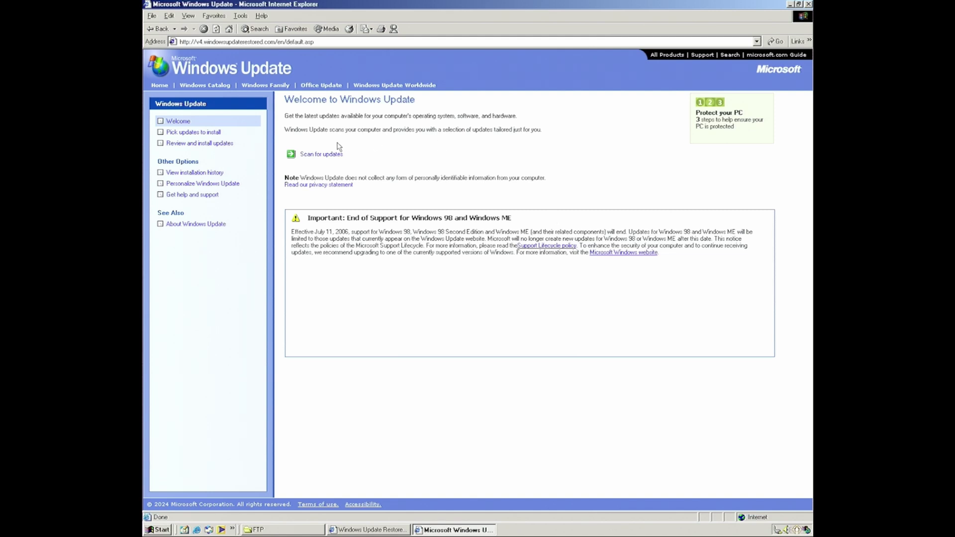
- Scan for updates, review the 20 selected updates, and start installing them
click(315, 154)
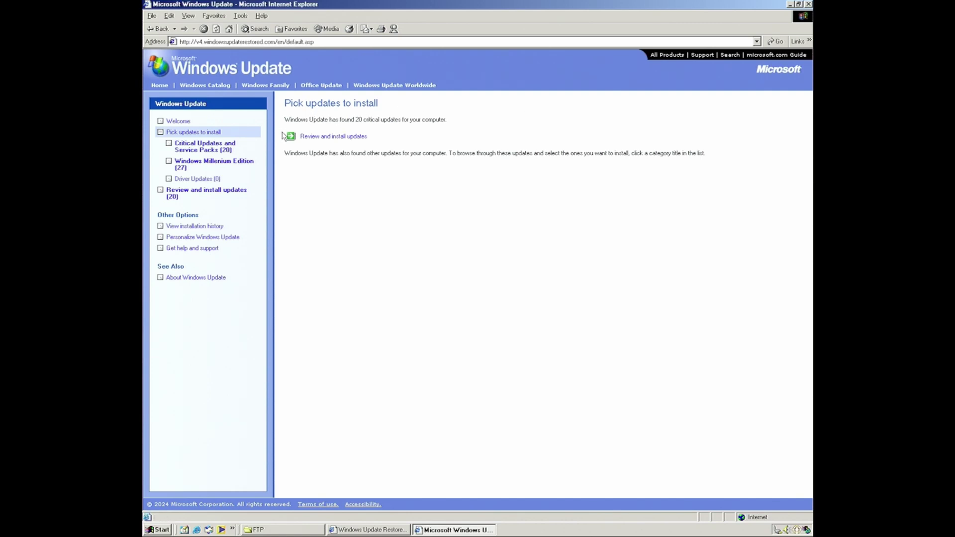
click(346, 140)
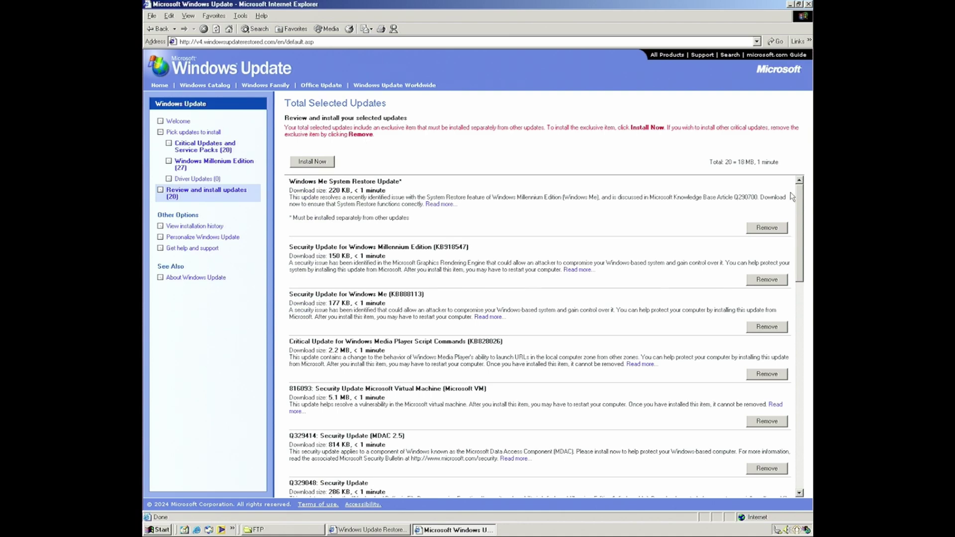
mouse_move(802, 198)
mouse_down()
mouse_move(801, 408)
mouse_move(801, 183)
mouse_up()
scroll(537, 304, down, 2)
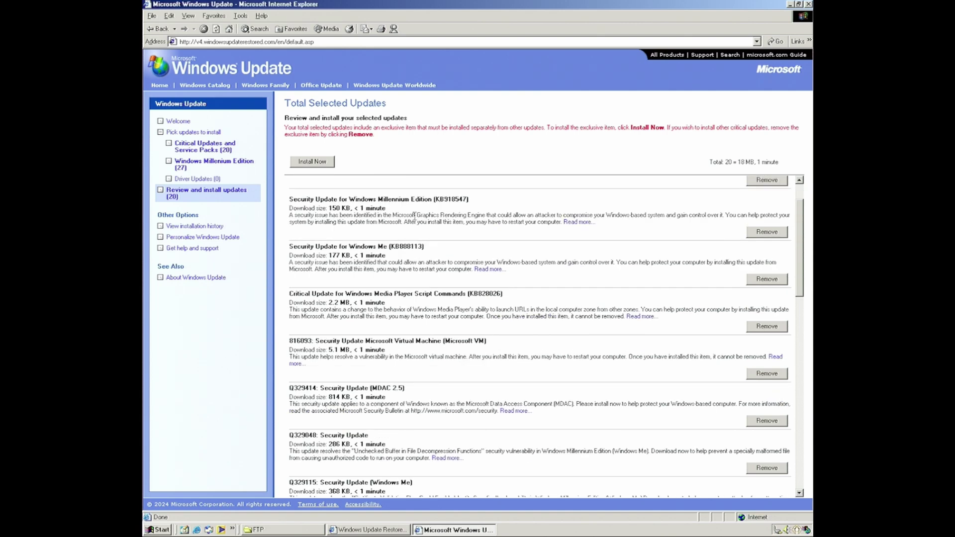
scroll(478, 324, down, 1)
scroll(488, 357, down, 1)
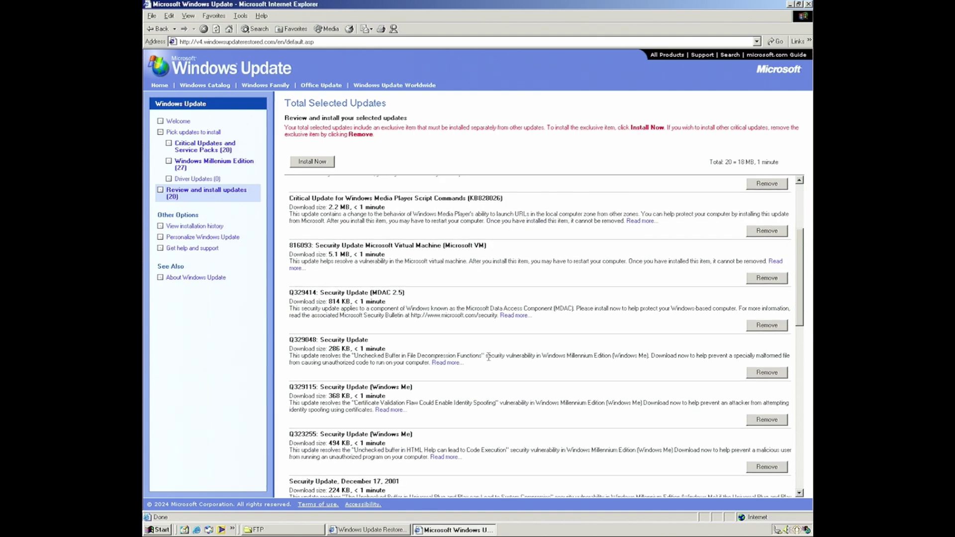
scroll(422, 325, down, 4)
scroll(422, 323, down, 3)
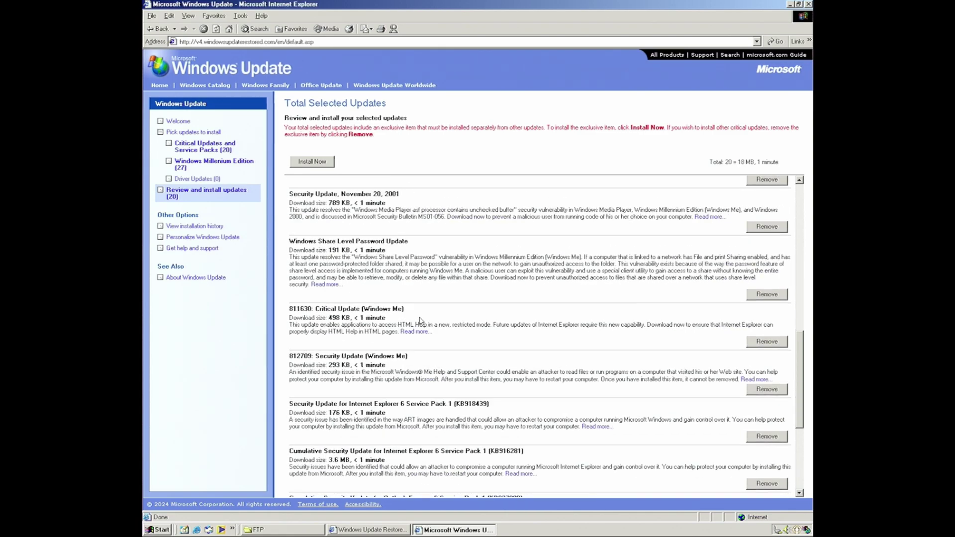
scroll(421, 320, down, 1)
scroll(419, 317, down, 3)
scroll(418, 315, up, 1)
scroll(396, 291, up, 4)
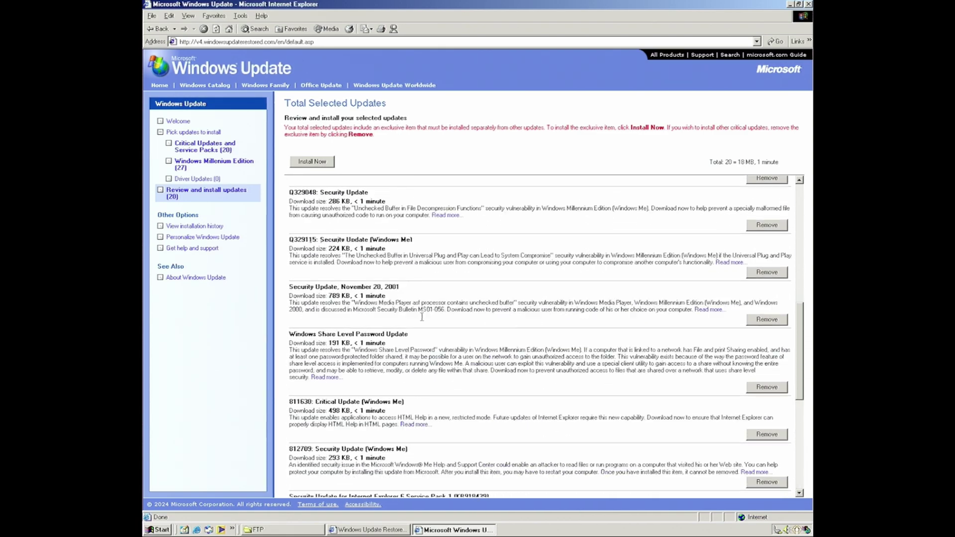
scroll(366, 257, up, 4)
scroll(336, 228, up, 3)
click(330, 164)
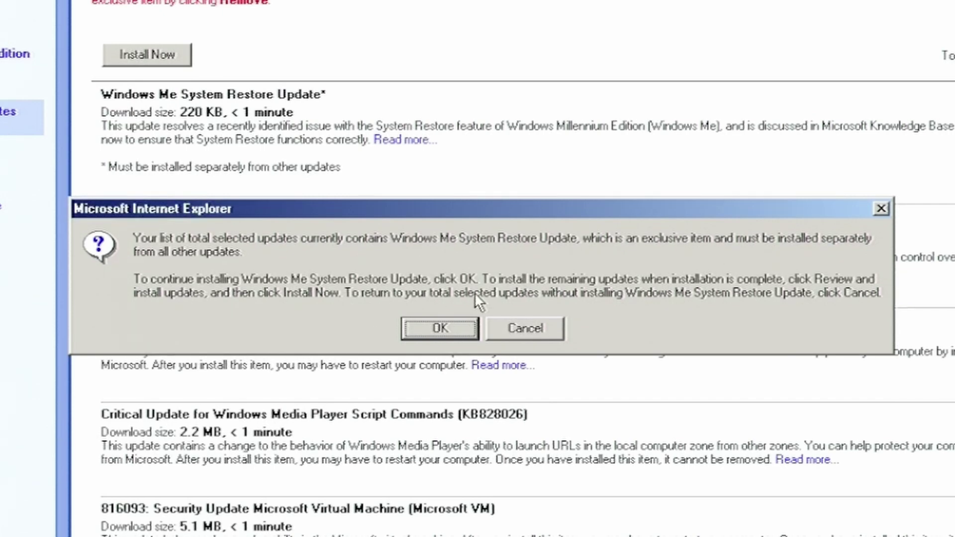
- Install the System Restore Update alone, accepting the exclusivity prompt and Security Warning
click(441, 328)
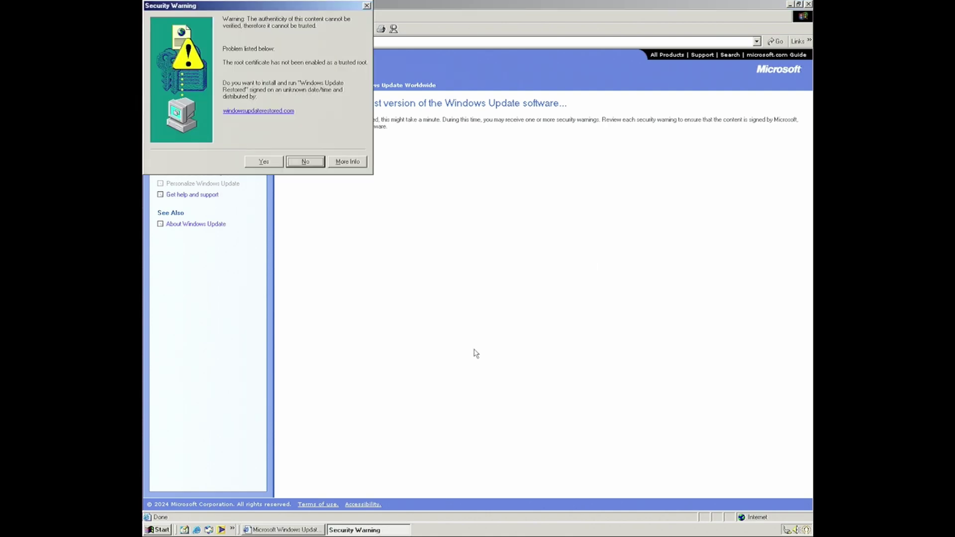
click(269, 163)
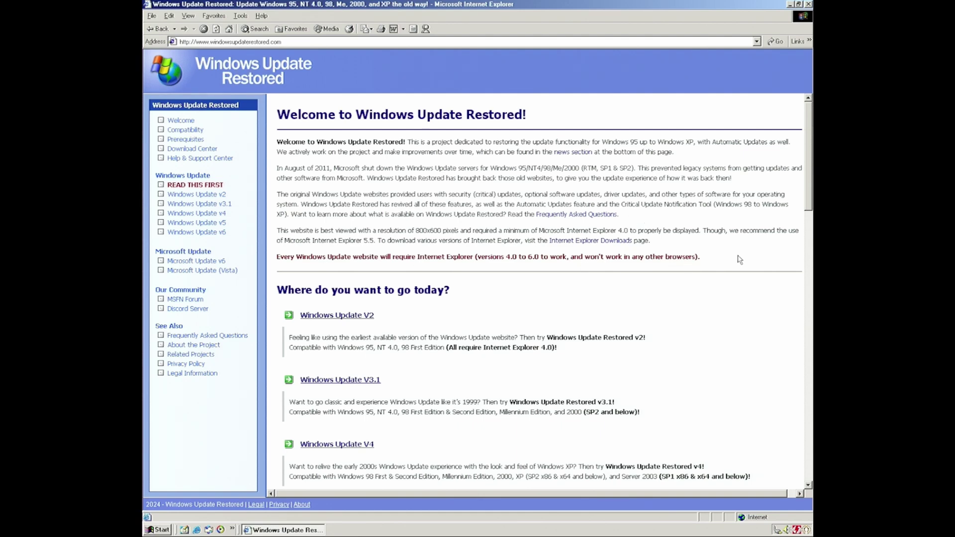
scroll(749, 254, down, 5)
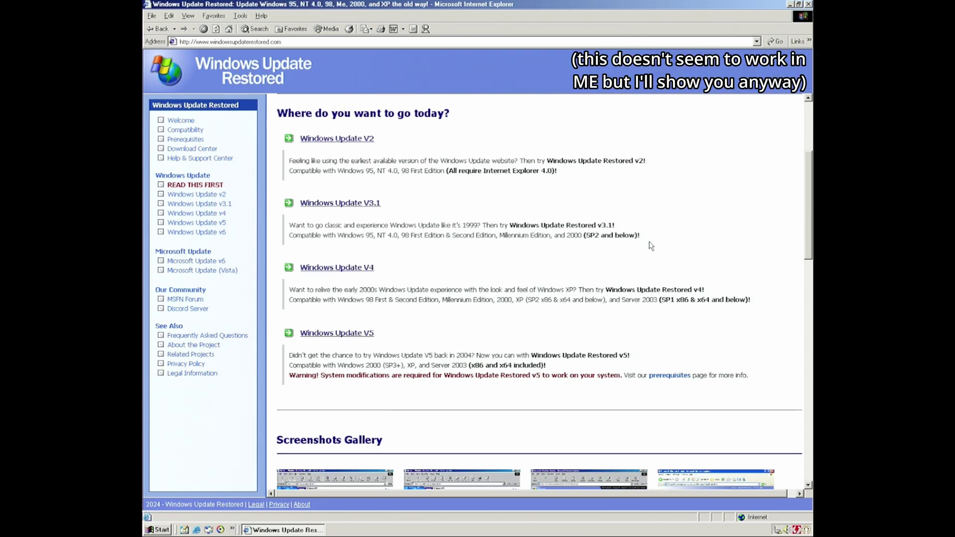
scroll(650, 246, up, 5)
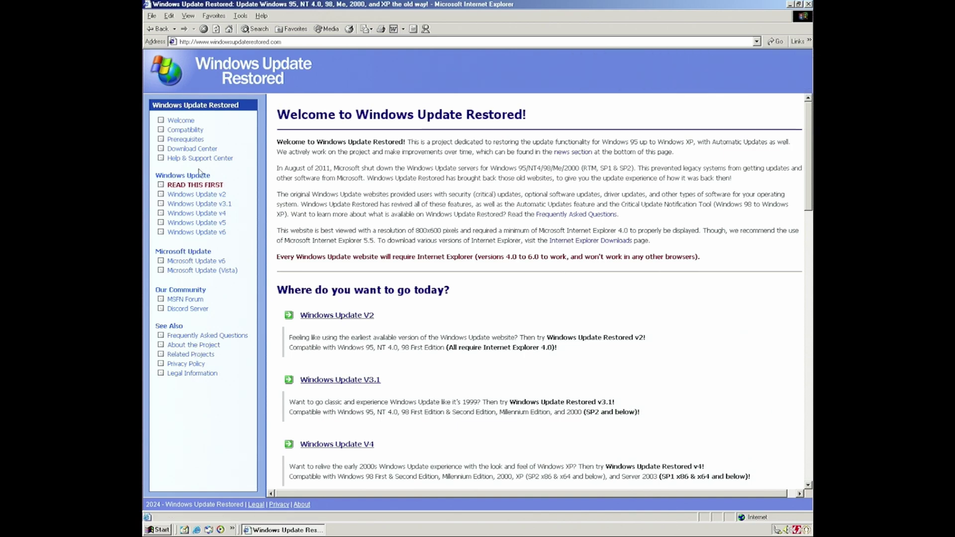
- Go through Download Center > Other Downloads > Tools > Certificates and download wurcert_9x.reg
click(207, 150)
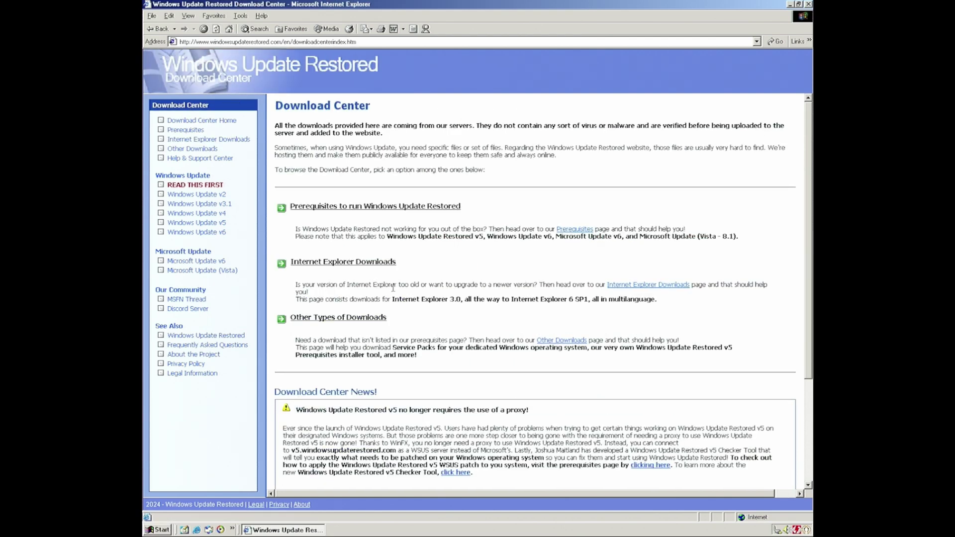
click(358, 317)
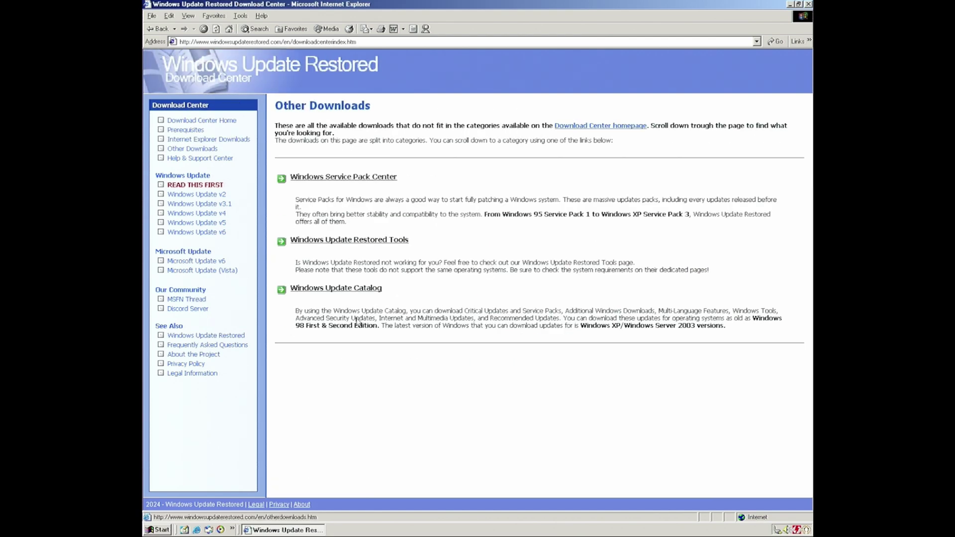
click(382, 239)
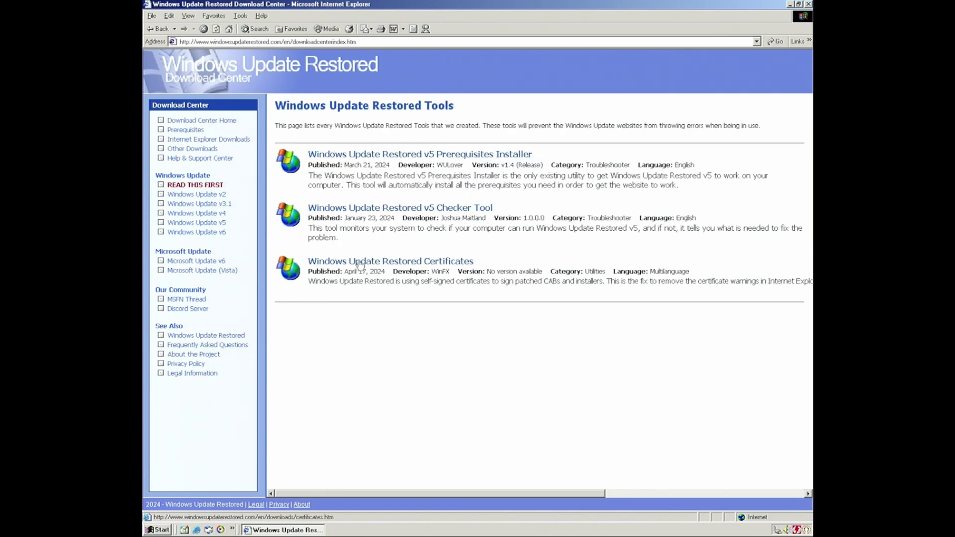
click(451, 263)
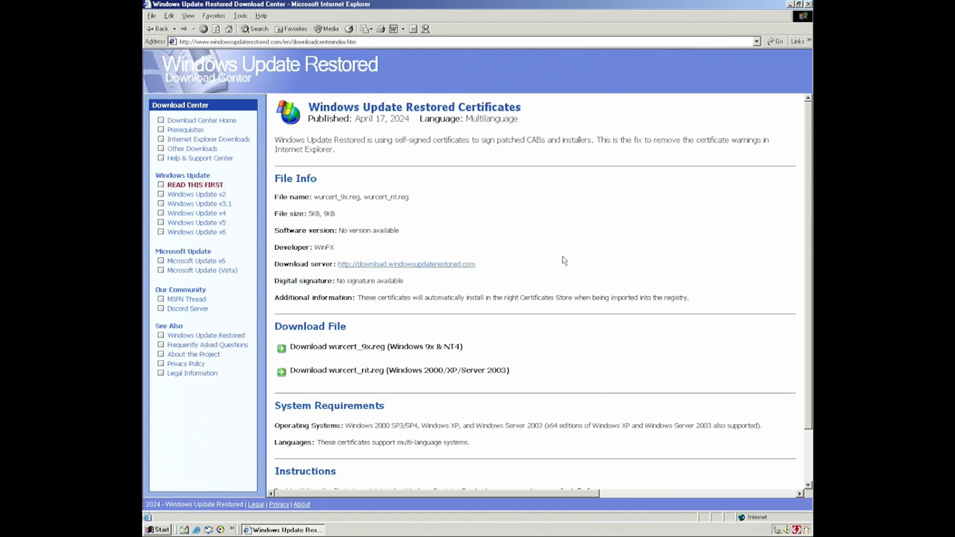
scroll(563, 259, down, 2)
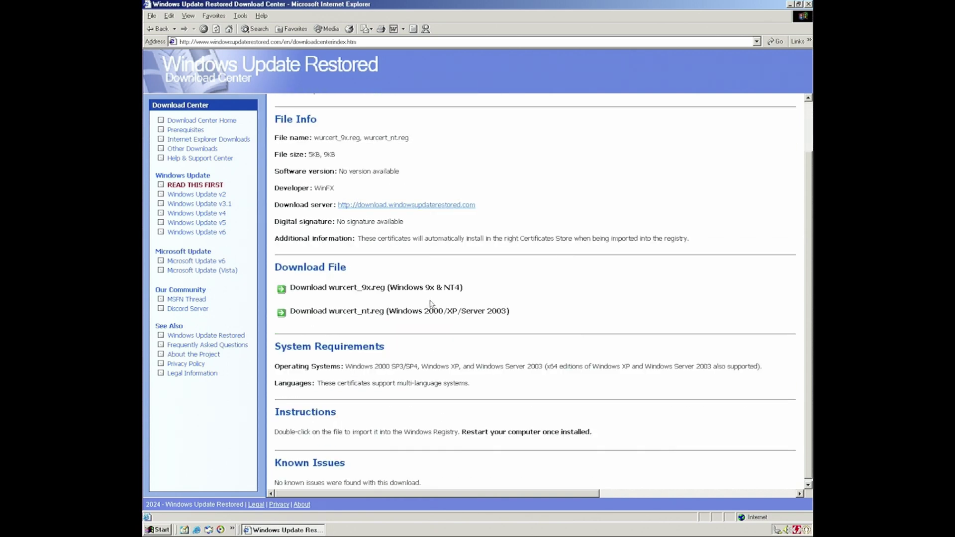
click(366, 288)
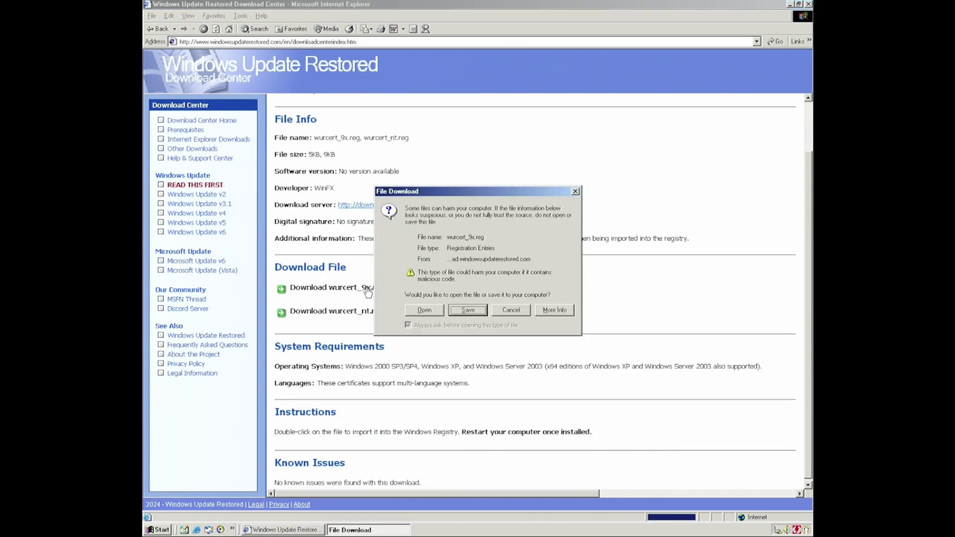
- Open wurcert_9x.reg and confirm importing its certificates into the registry
click(424, 311)
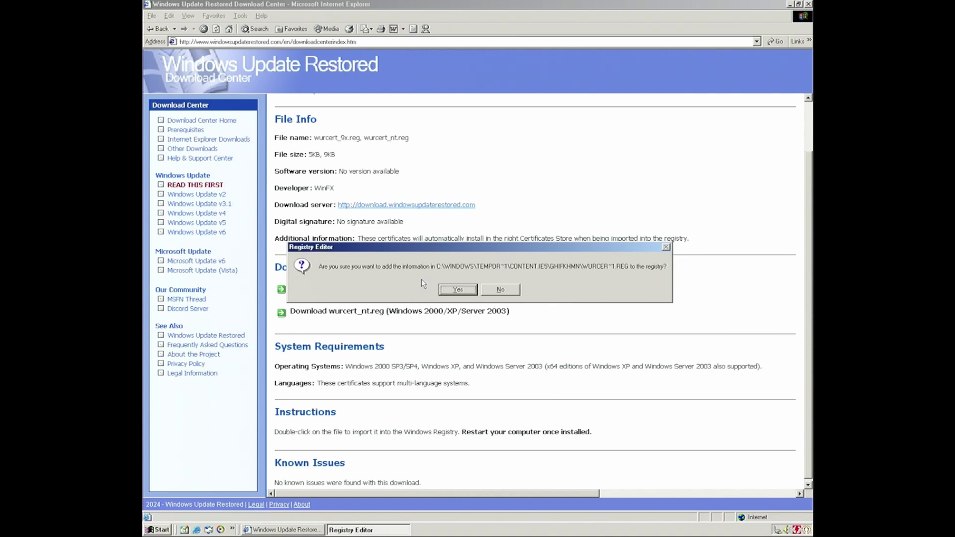
click(456, 290)
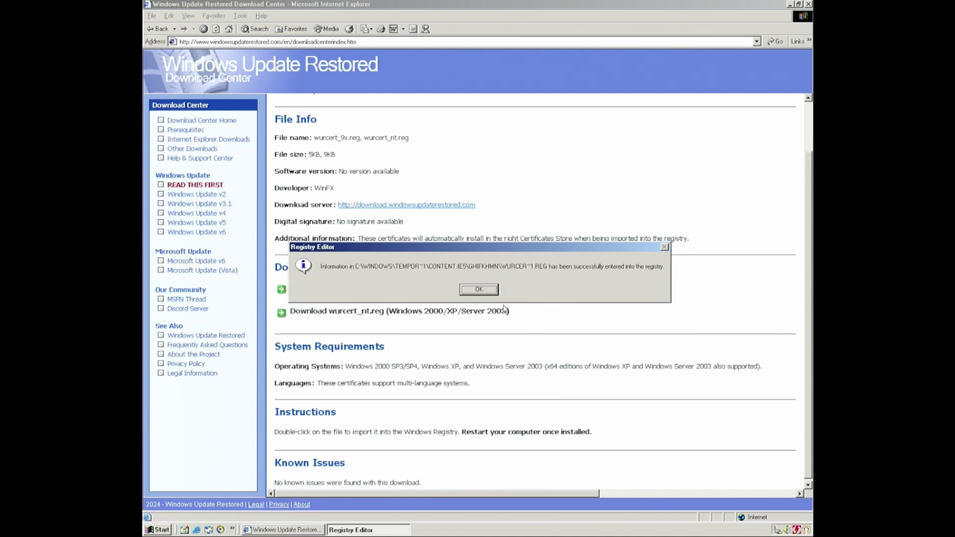
click(480, 291)
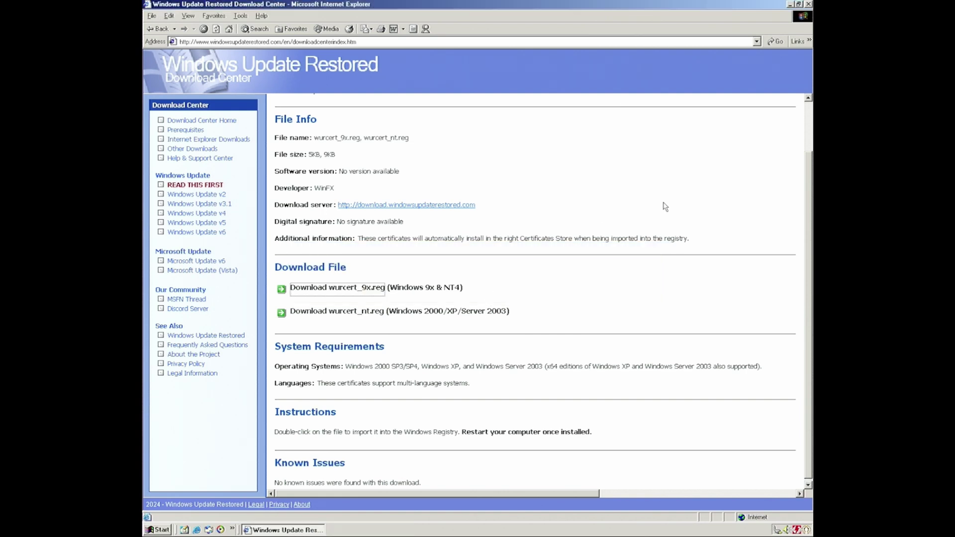
- Close Internet Explorer and choose Restart in Shut Down Windows
click(808, 4)
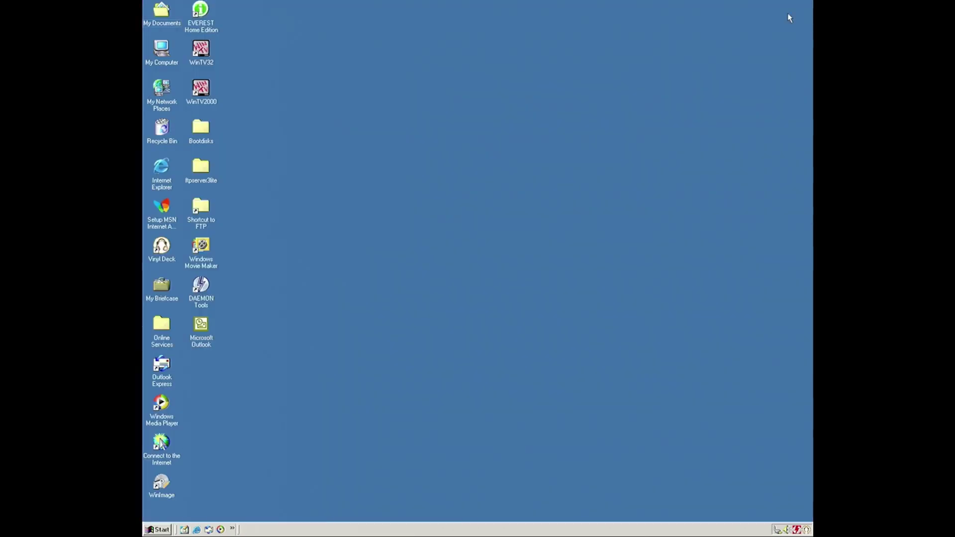
click(158, 530)
click(196, 516)
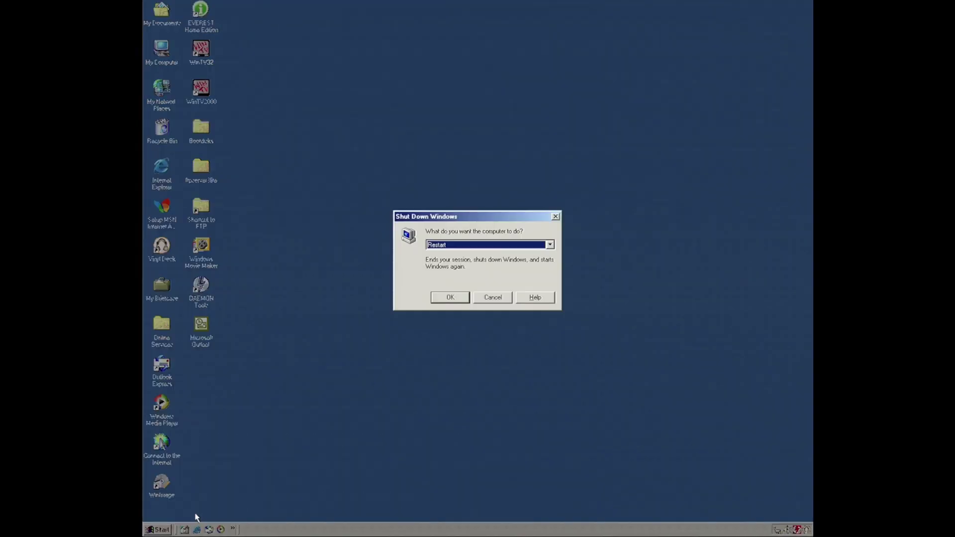
- Confirm the restart, rescan, and install the 19 selected critical updates
click(454, 298)
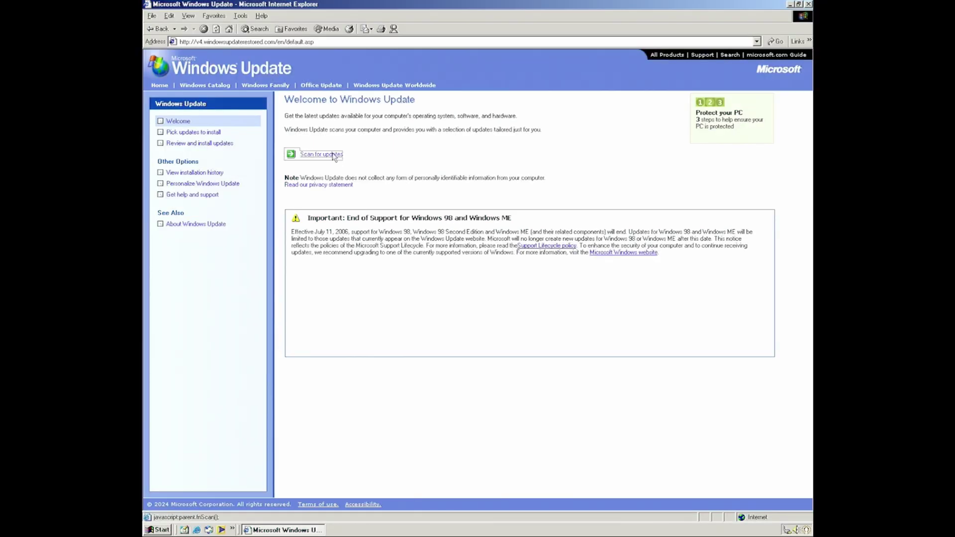
click(332, 155)
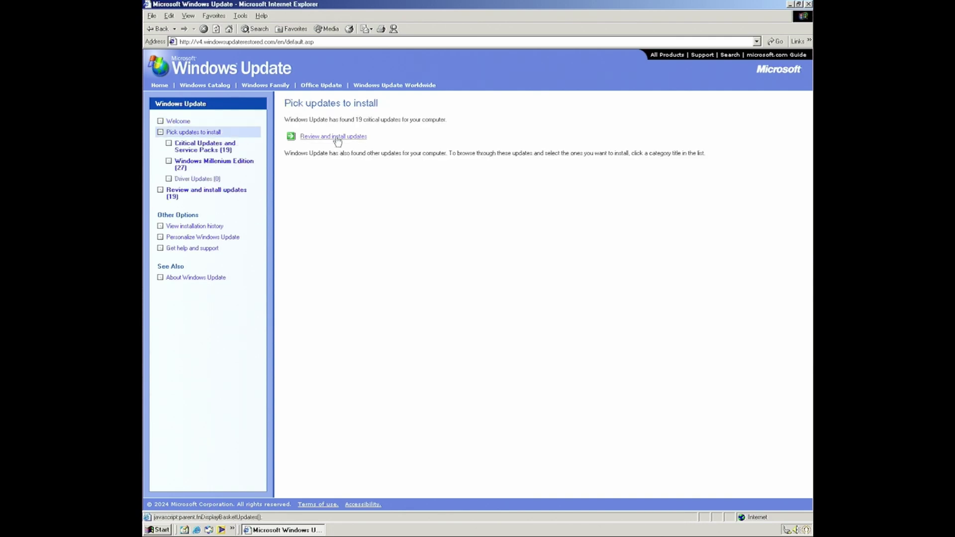
click(336, 141)
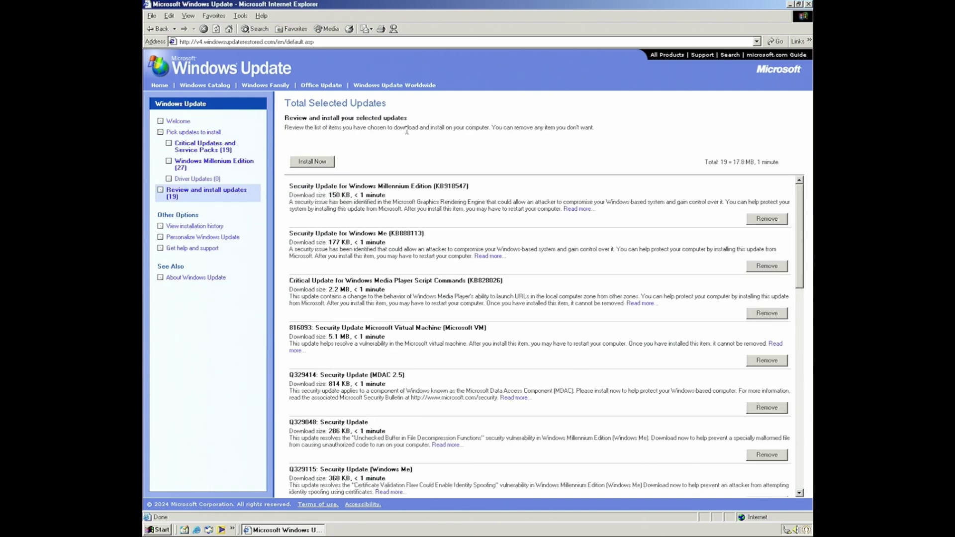
click(313, 162)
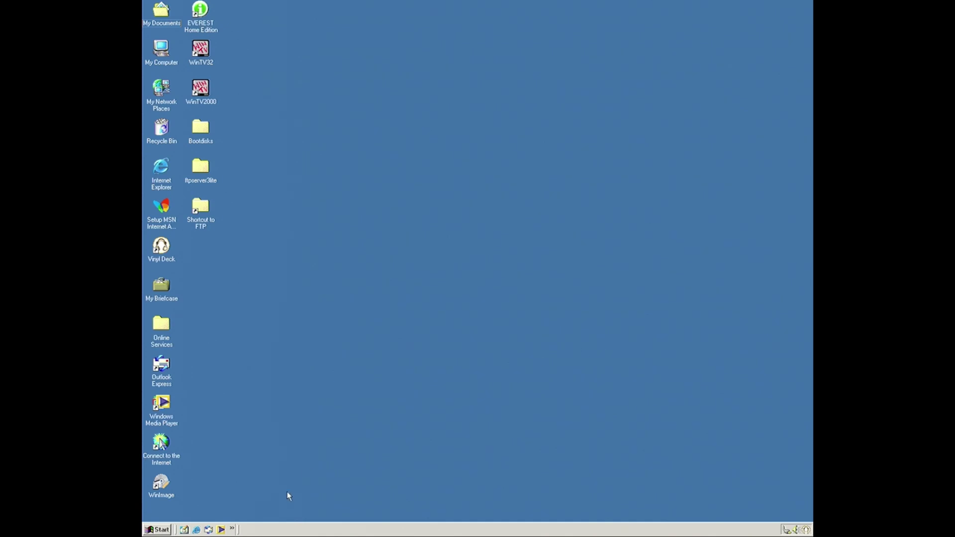
- Load windowsupdaterestored.com, continue into the maximized Windows Update v4, and list Windows Millennium Edition updates
click(197, 530)
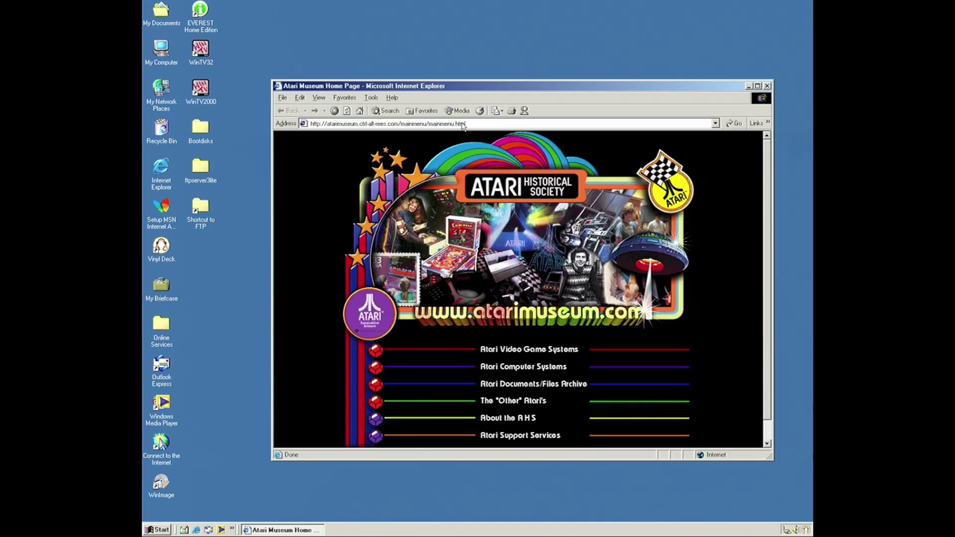
click(463, 125)
text(www.w)
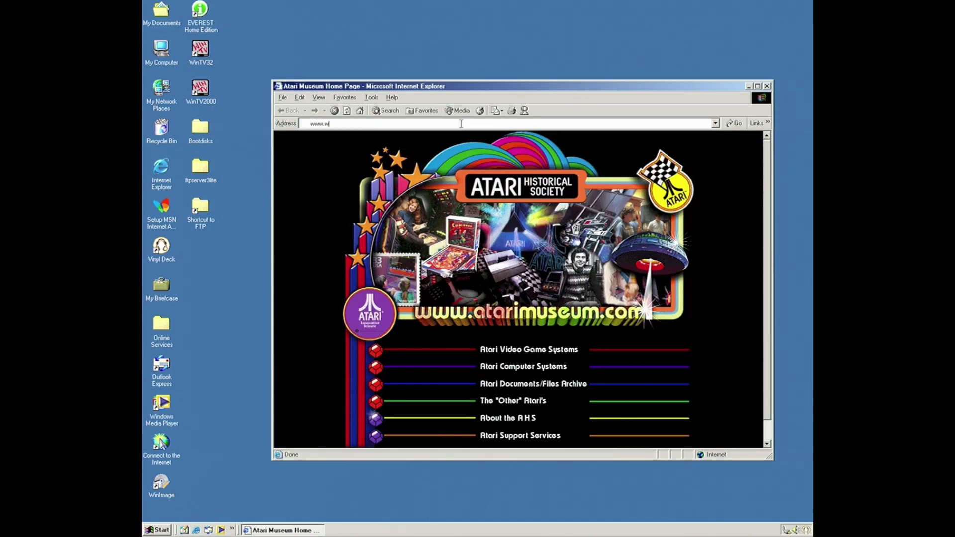
text(indow)
key(Down)
key(Return)
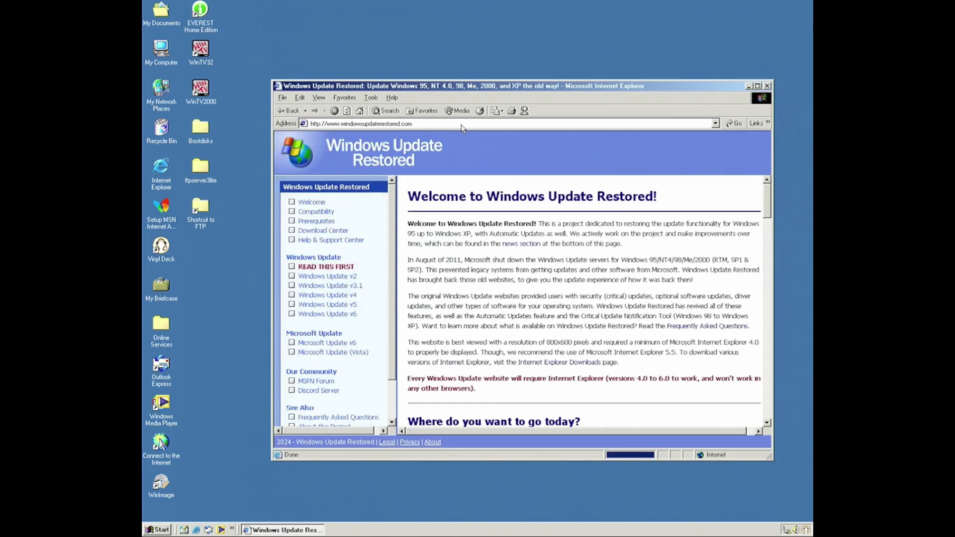
click(343, 298)
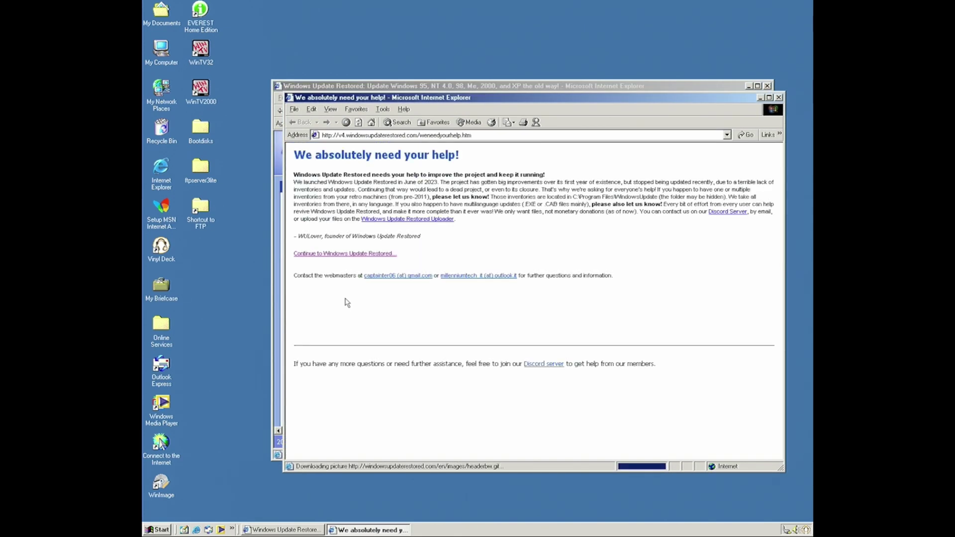
click(361, 254)
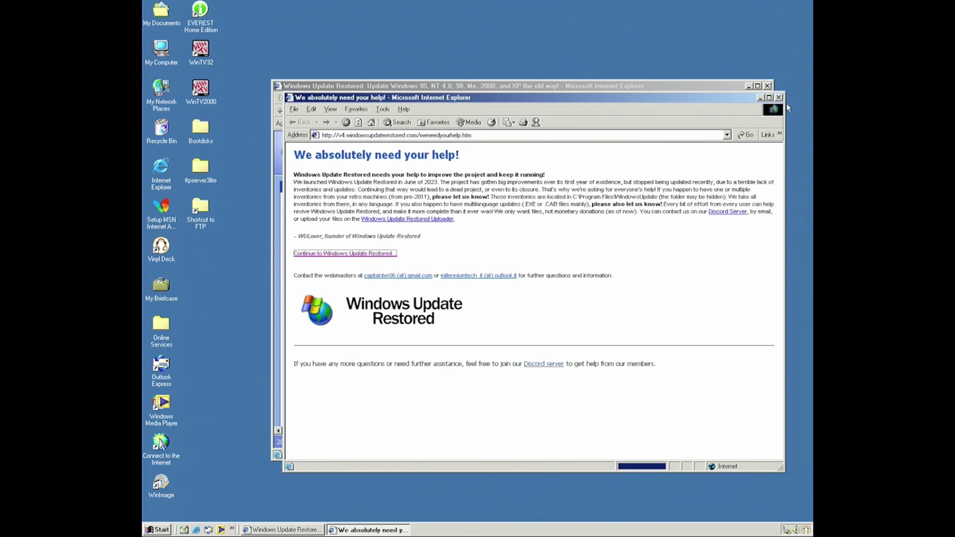
click(768, 98)
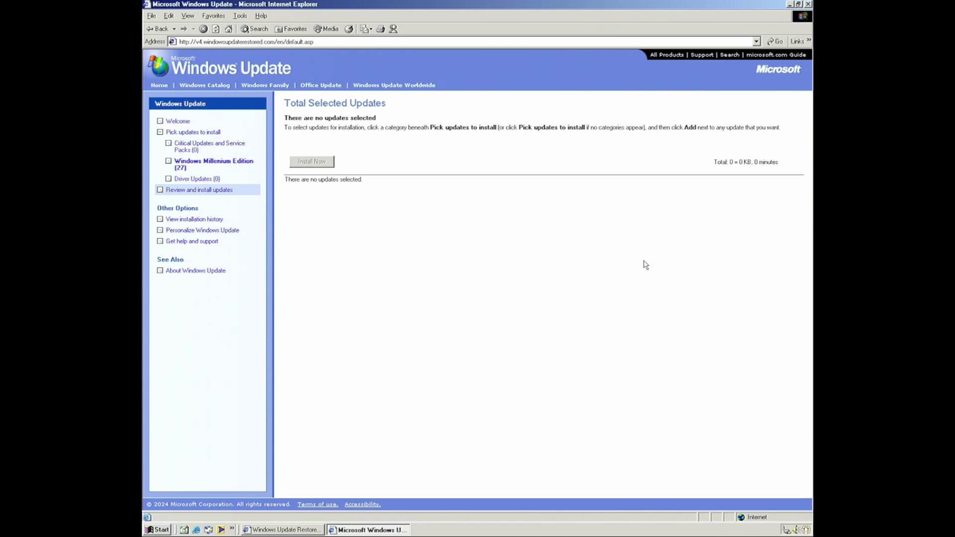
click(216, 167)
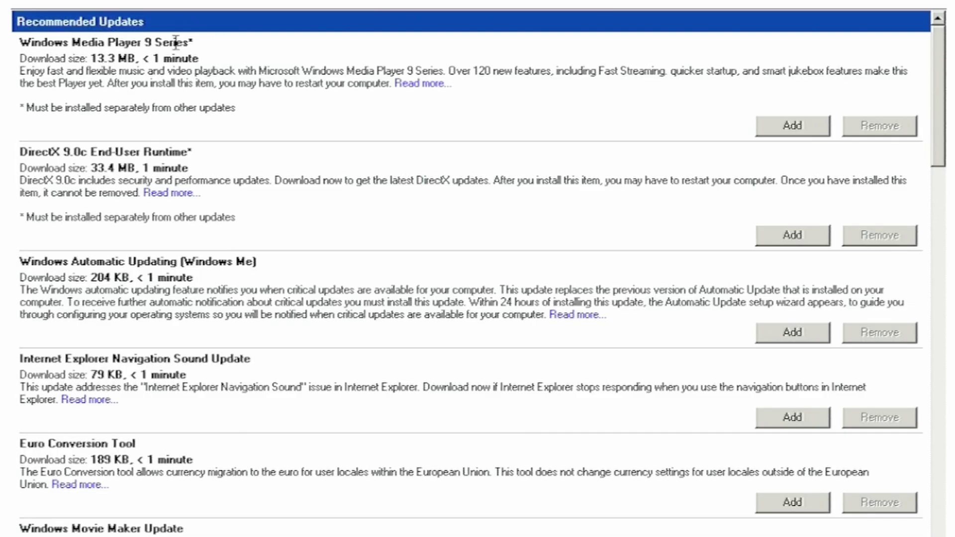
- Select Windows Media Player 9 Series and decline adding DirectX 9.0c End-User Runtime
click(792, 125)
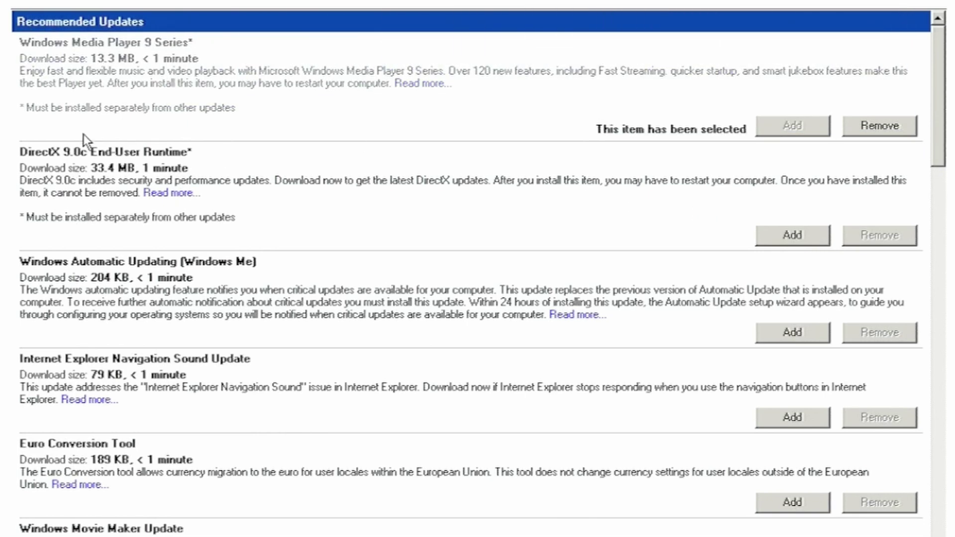
click(793, 234)
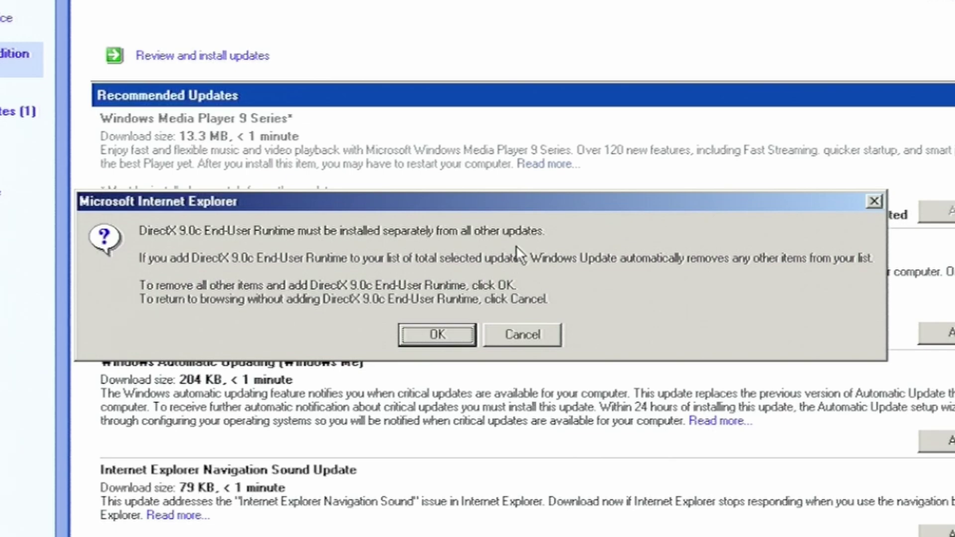
click(546, 334)
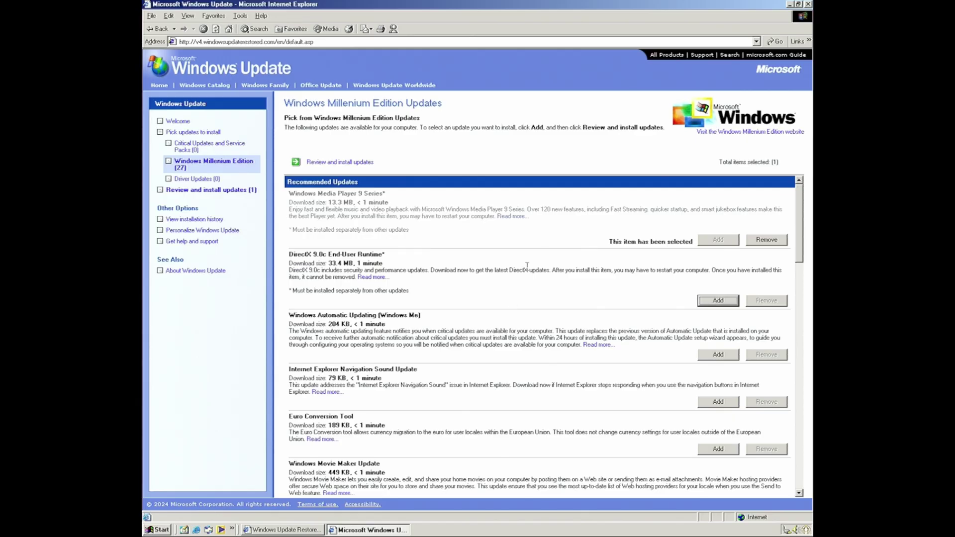
scroll(527, 265, down, 2)
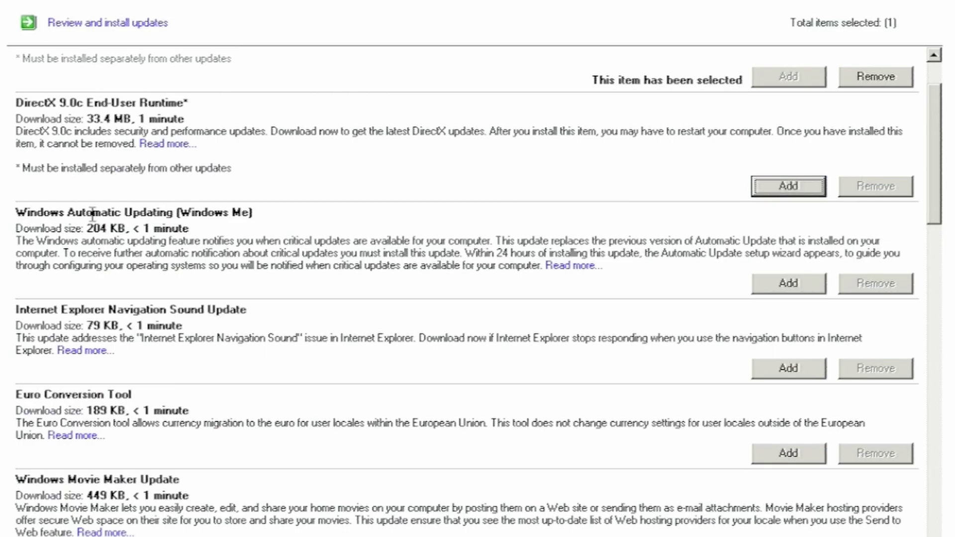
- Decline Windows Automatic Updating (Windows Me) and deselect Windows Media Player 9 Series
drag(257, 214, 17, 214)
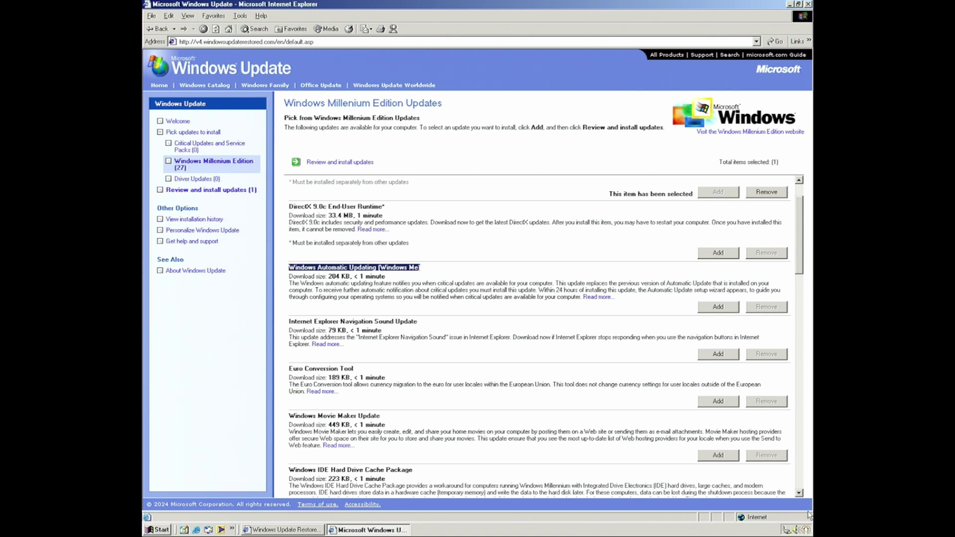
click(442, 274)
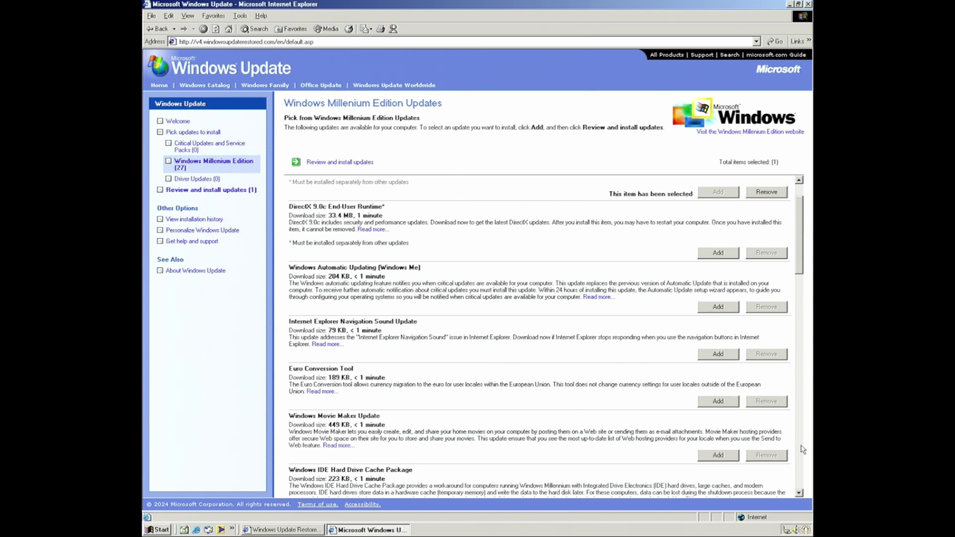
click(718, 307)
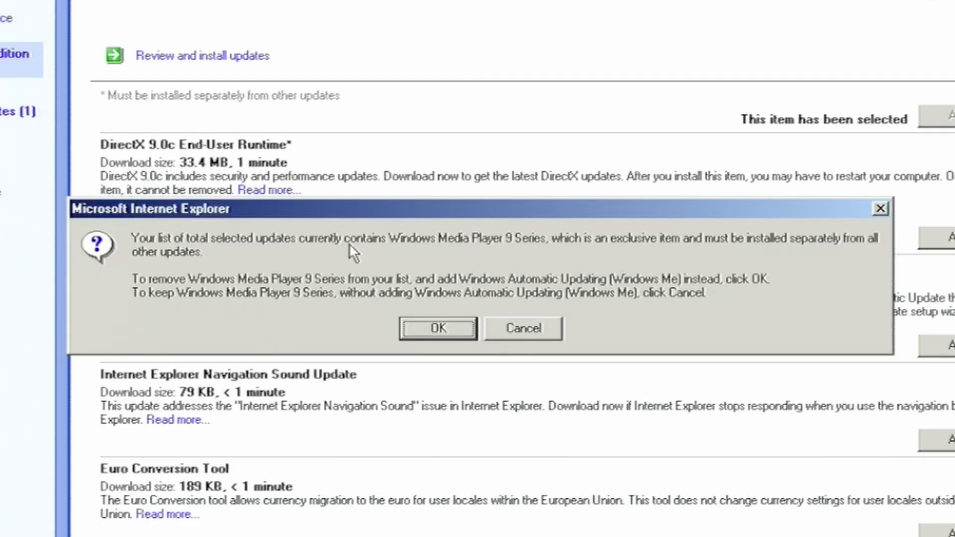
click(516, 322)
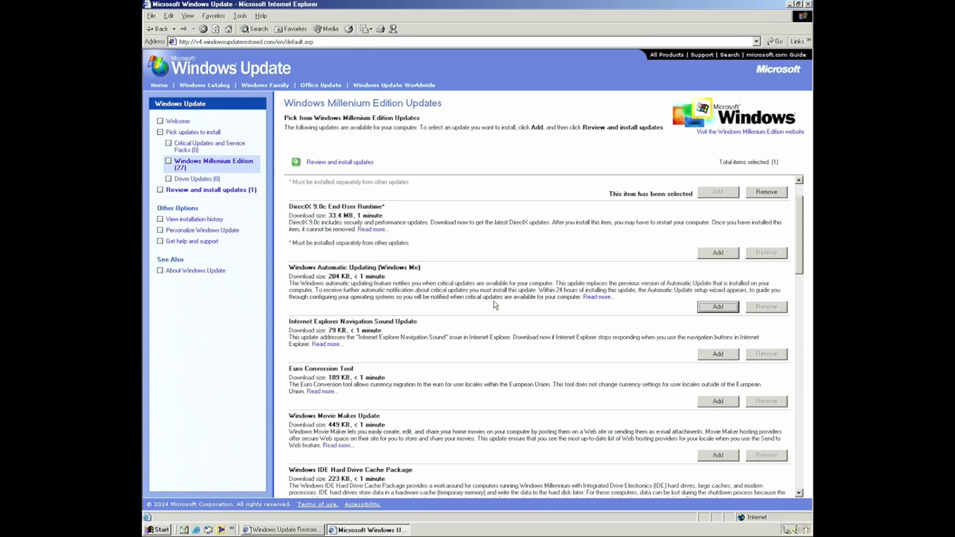
scroll(544, 305, up, 1)
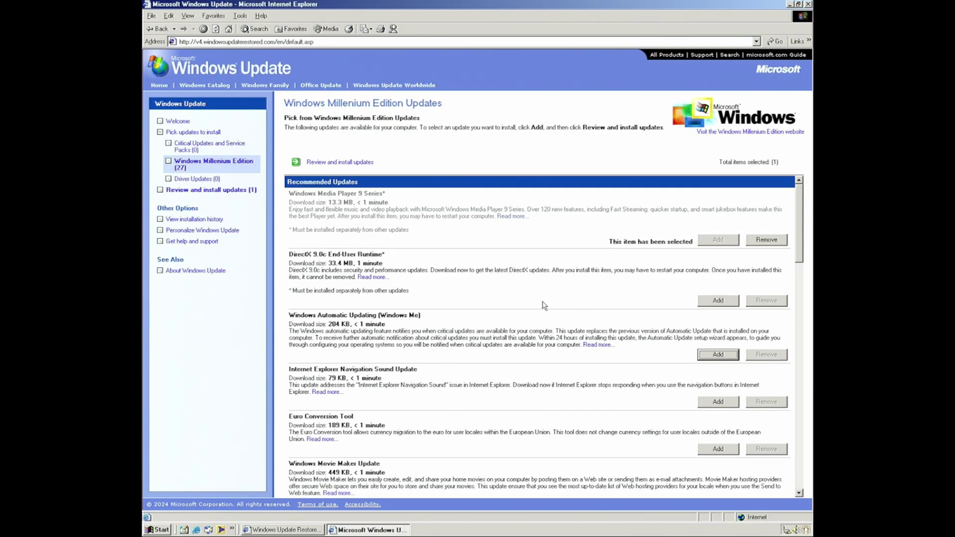
click(766, 239)
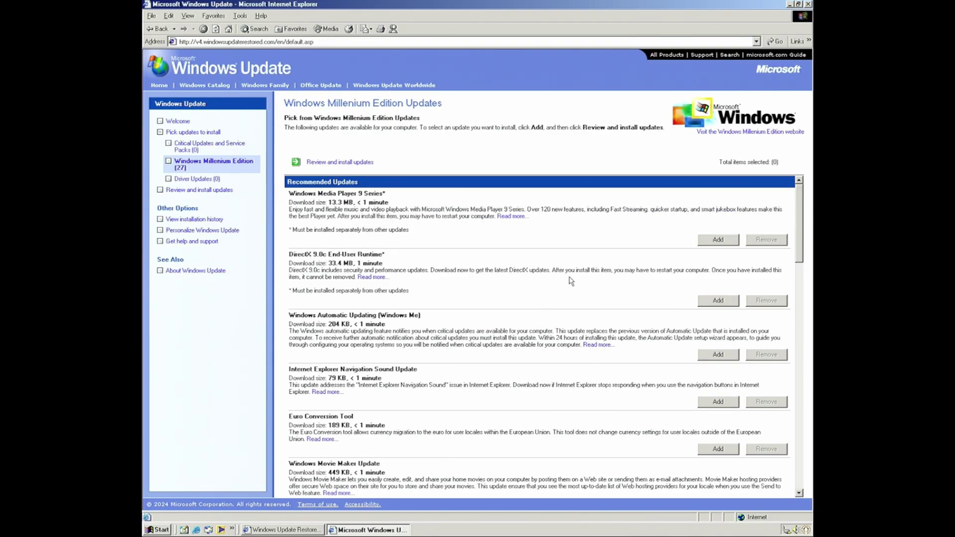
scroll(569, 281, down, 3)
scroll(570, 280, down, 2)
scroll(560, 282, down, 1)
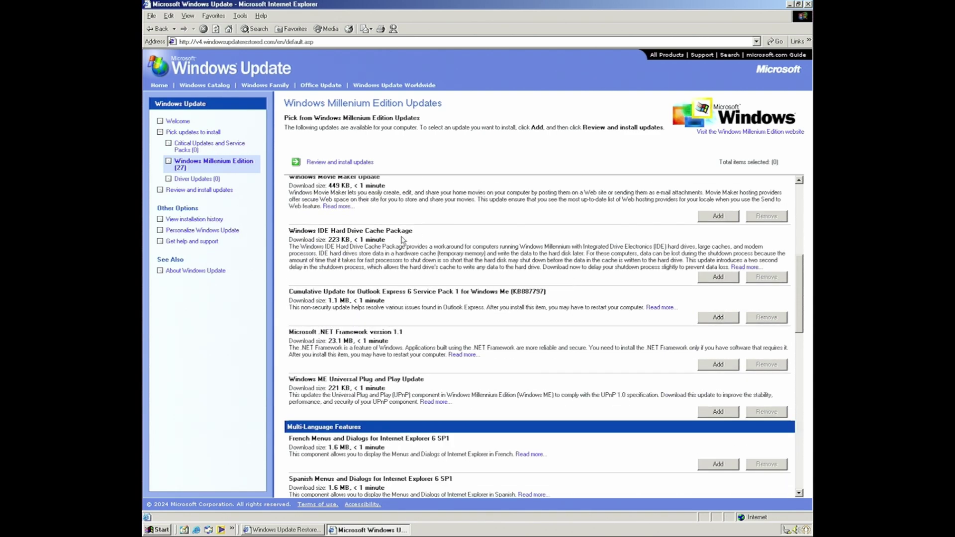
scroll(502, 240, down, 2)
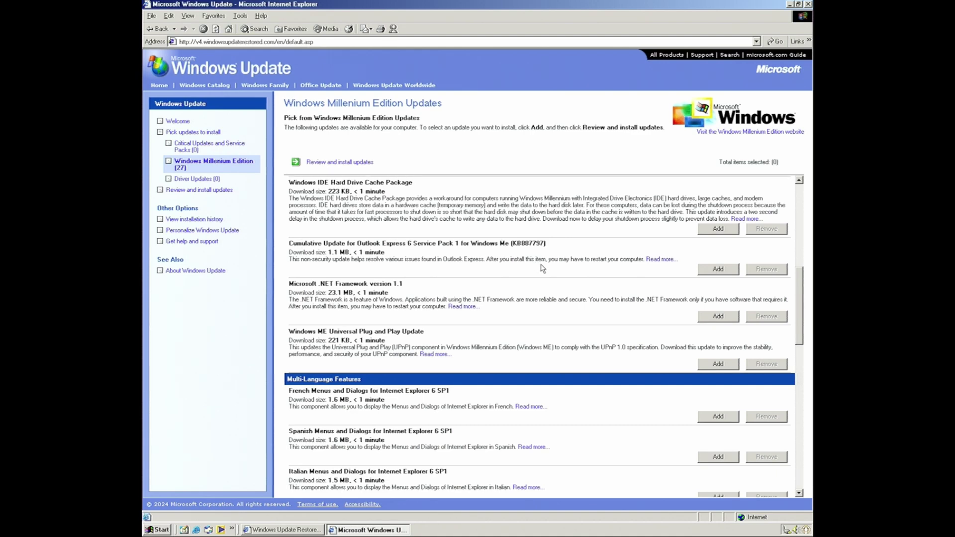
scroll(461, 275, down, 2)
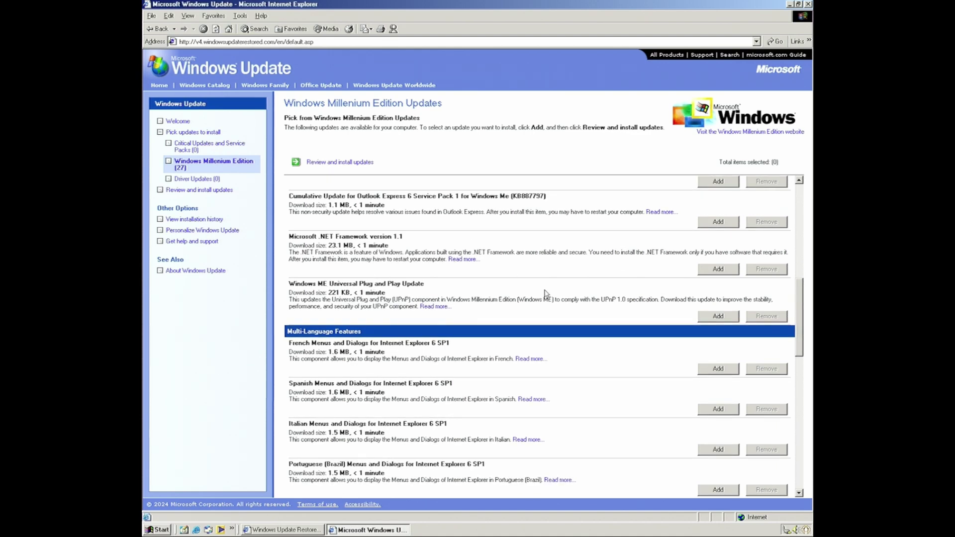
scroll(545, 295, down, 4)
scroll(545, 295, down, 2)
scroll(617, 298, down, 2)
scroll(617, 298, down, 6)
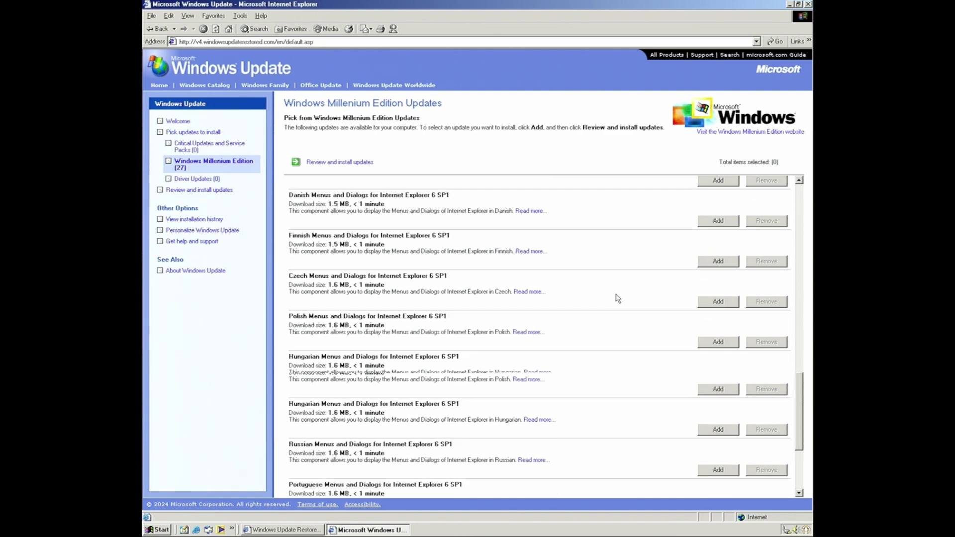
scroll(616, 298, up, 6)
scroll(616, 298, up, 5)
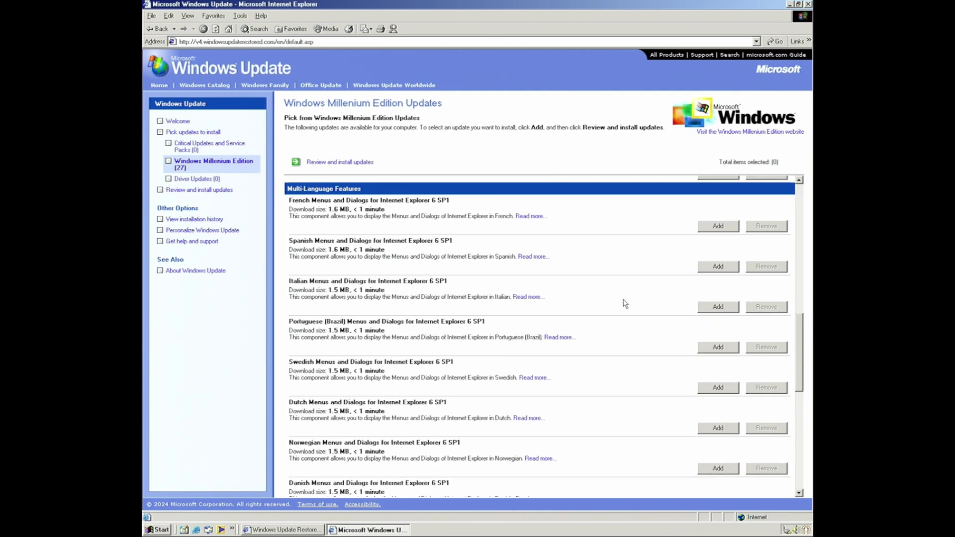
scroll(624, 303, down, 10)
scroll(578, 306, down, 10)
scroll(592, 334, up, 5)
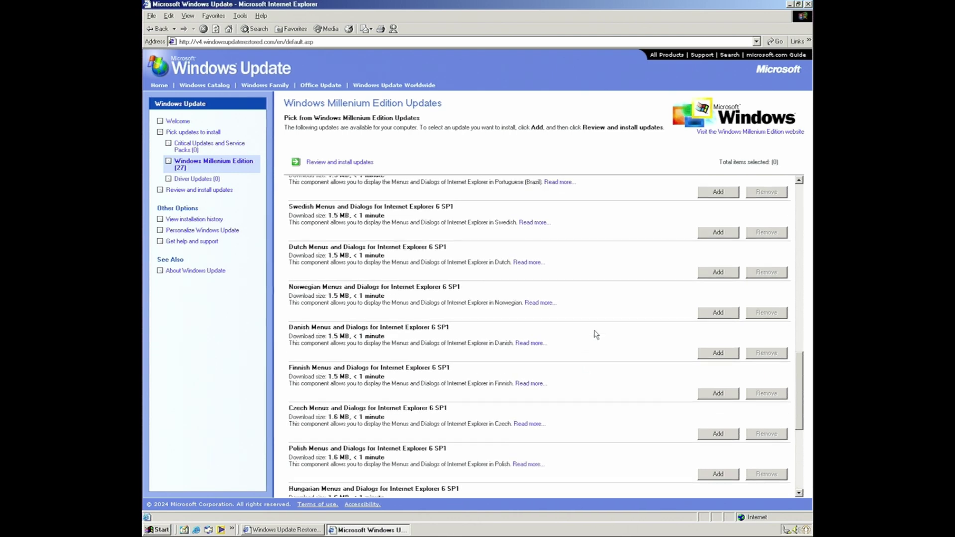
scroll(595, 335, up, 5)
scroll(595, 332, up, 5)
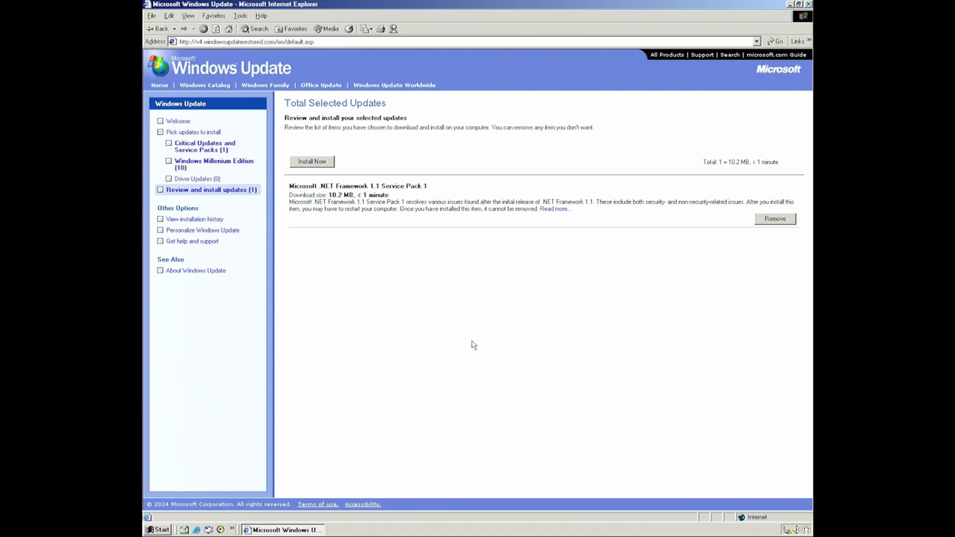
- Close the Windows Update window and launch the daemon347 setup from the FTP shortcut folder
click(808, 4)
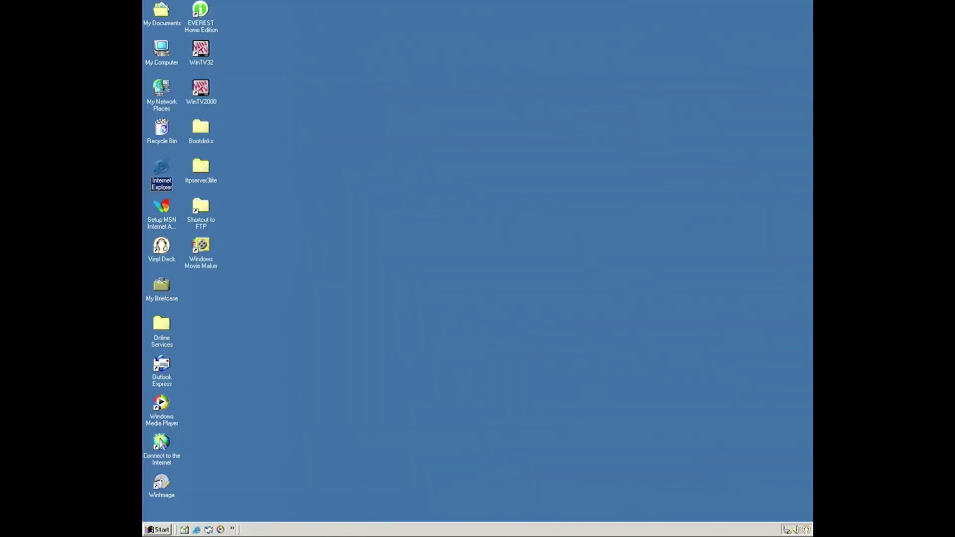
double_click(202, 208)
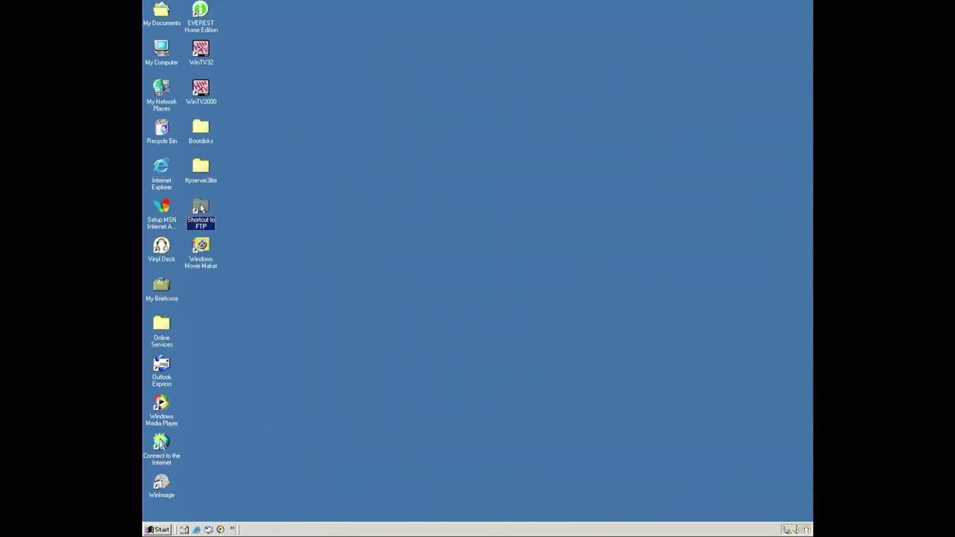
double_click(581, 155)
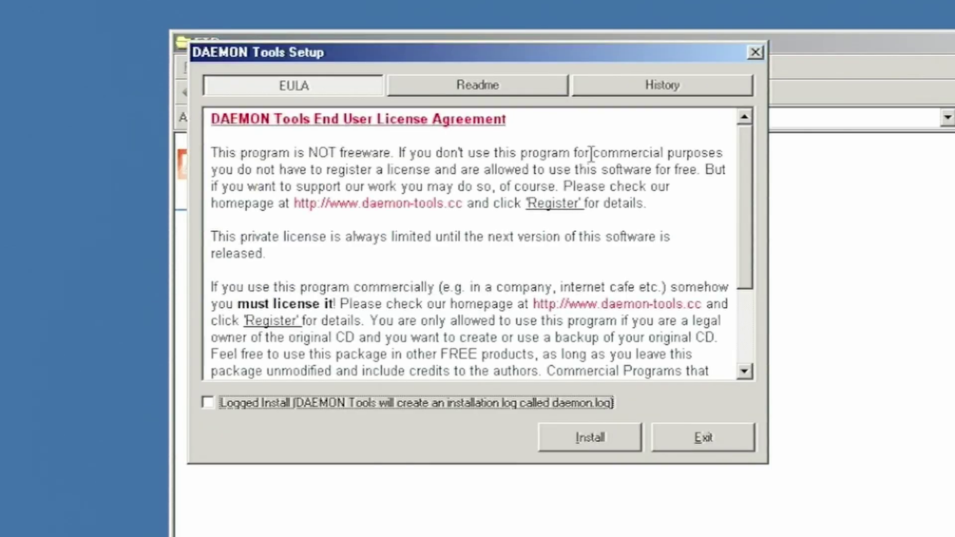
- Install DAEMON Tools with default options, then restart the computer
click(621, 440)
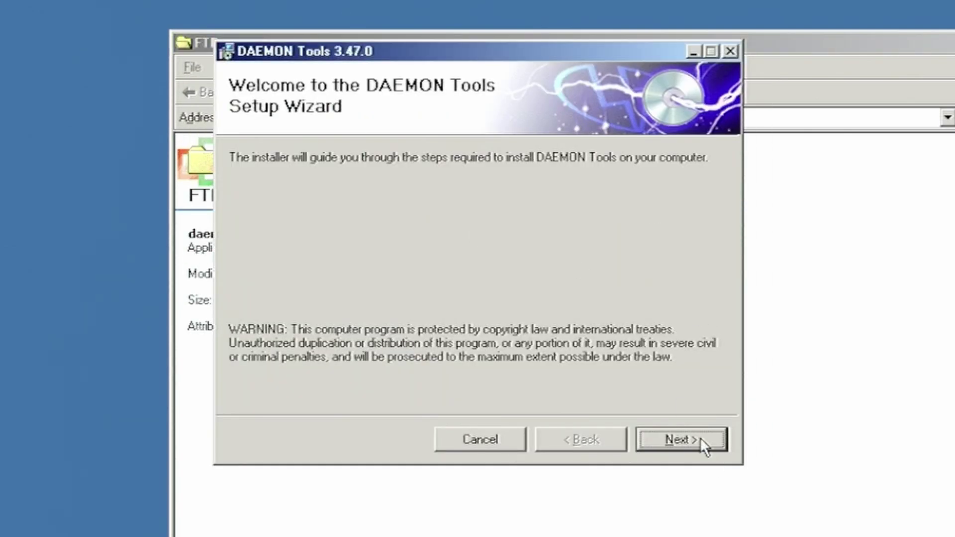
click(700, 438)
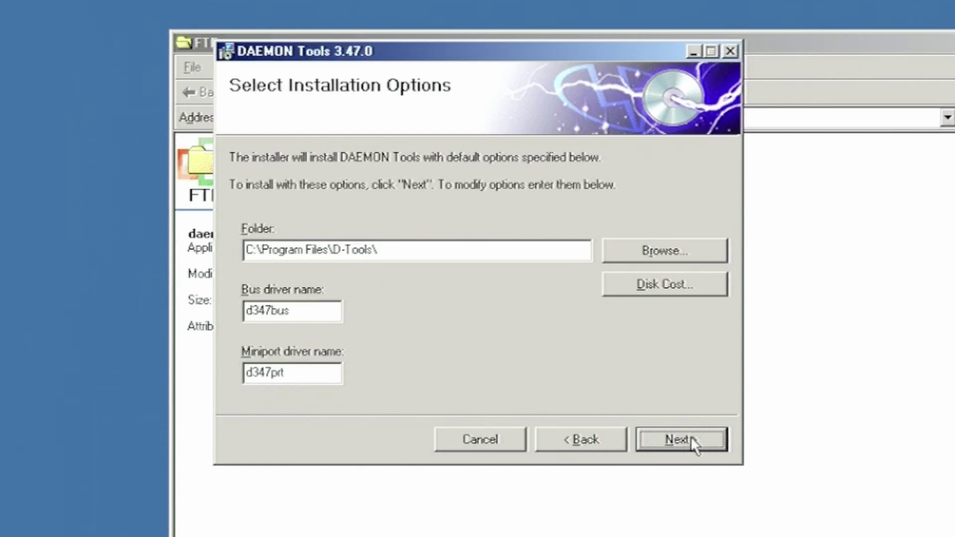
click(693, 440)
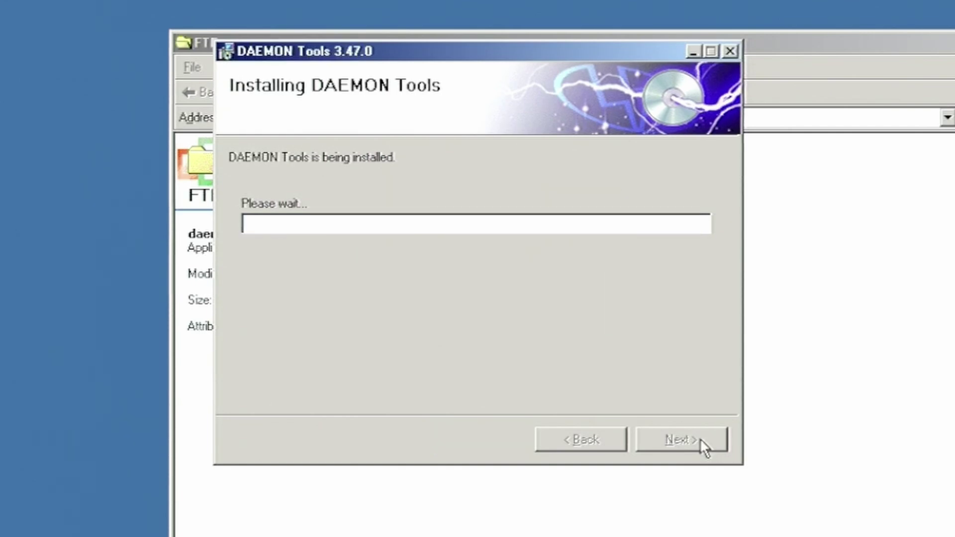
click(671, 437)
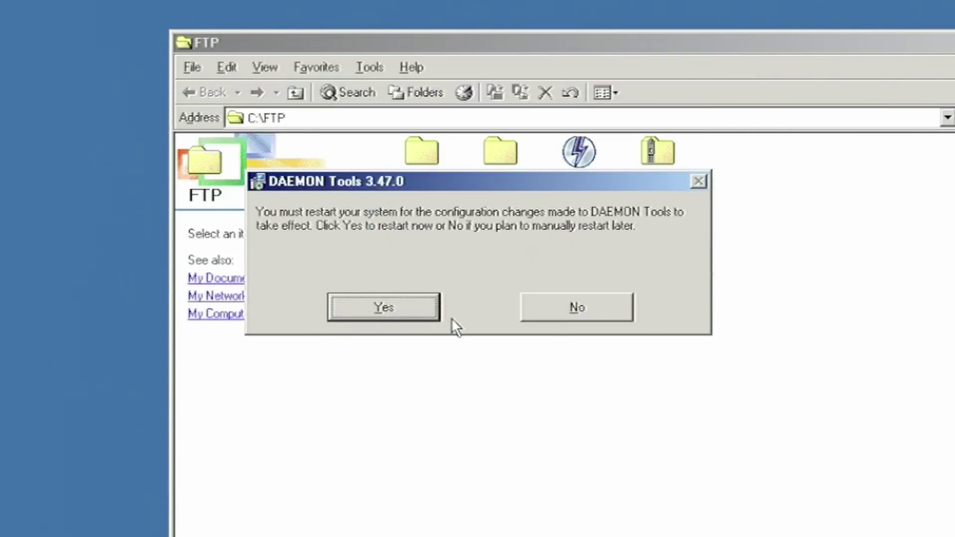
click(393, 306)
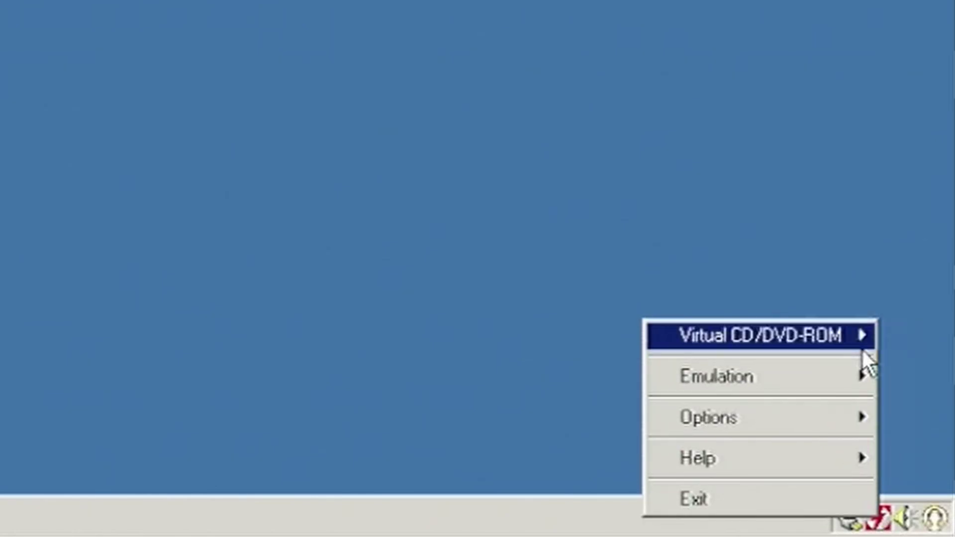
mouse_move(522, 336)
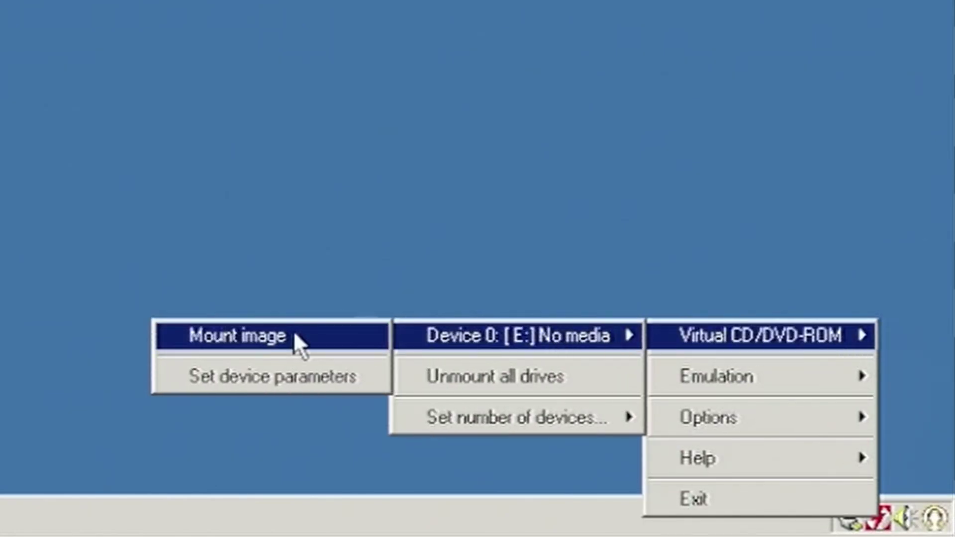
- Mount the Office 2000 image from C:\FTP in DAEMON Tools
click(295, 335)
click(226, 333)
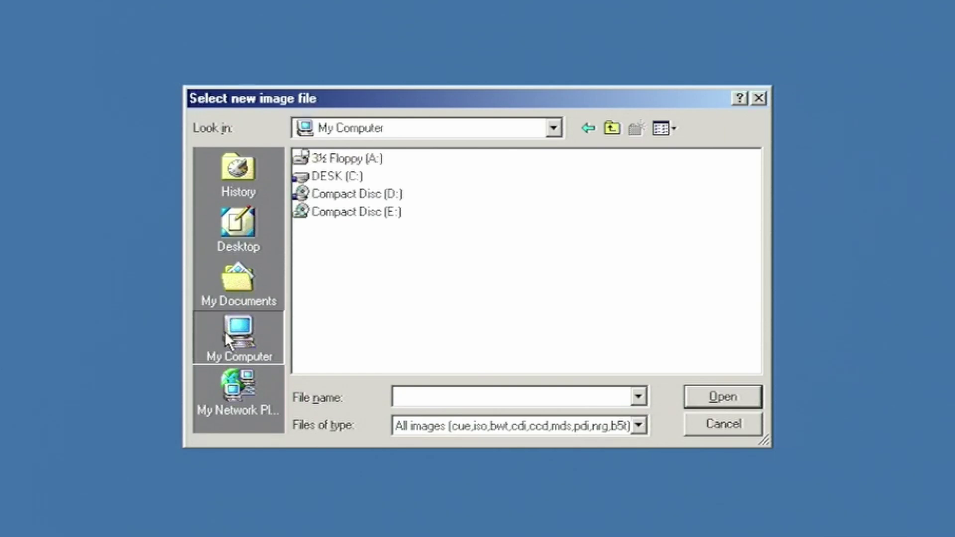
double_click(339, 176)
double_click(321, 175)
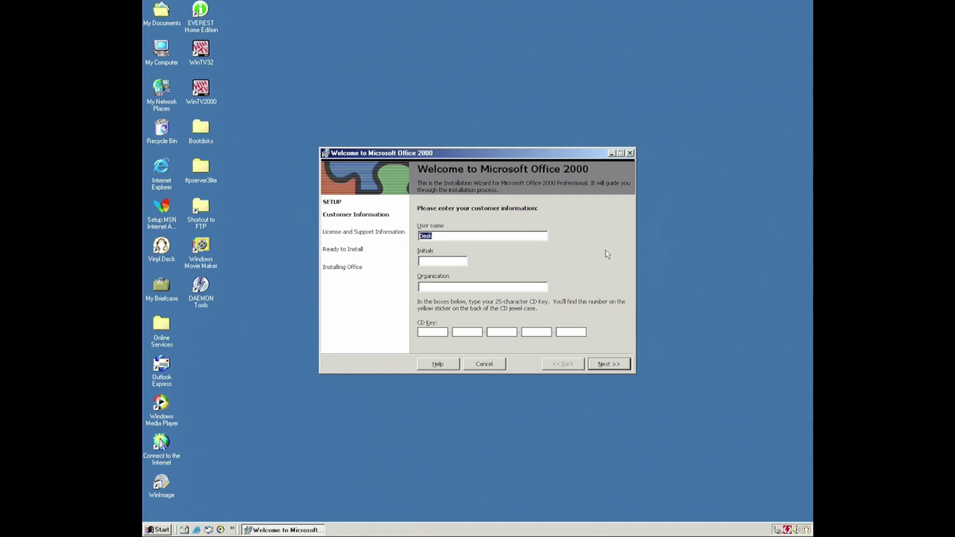
- Begin entering the Office 2000 CD Key on the customer information page
click(441, 333)
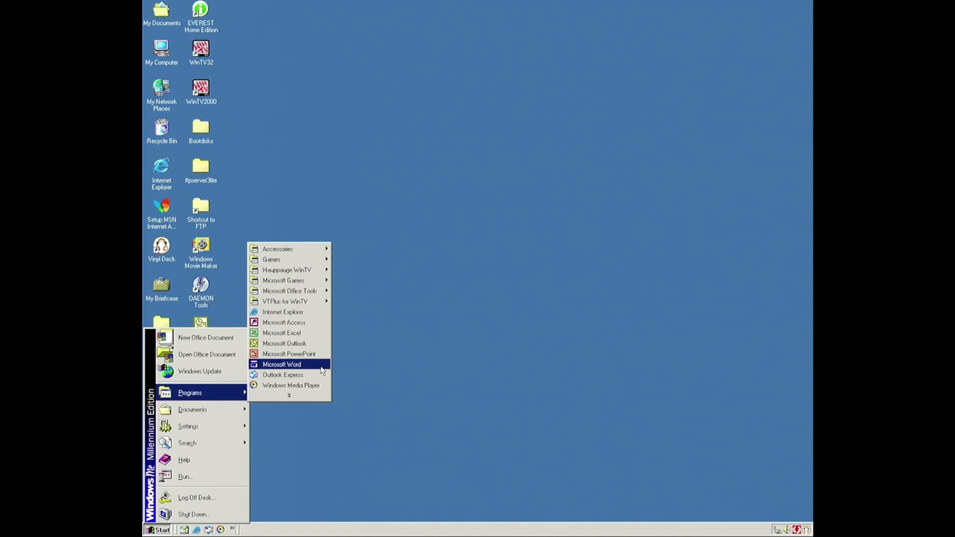
- Open MILLIONA.XLS in Excel with macros enabled
click(283, 333)
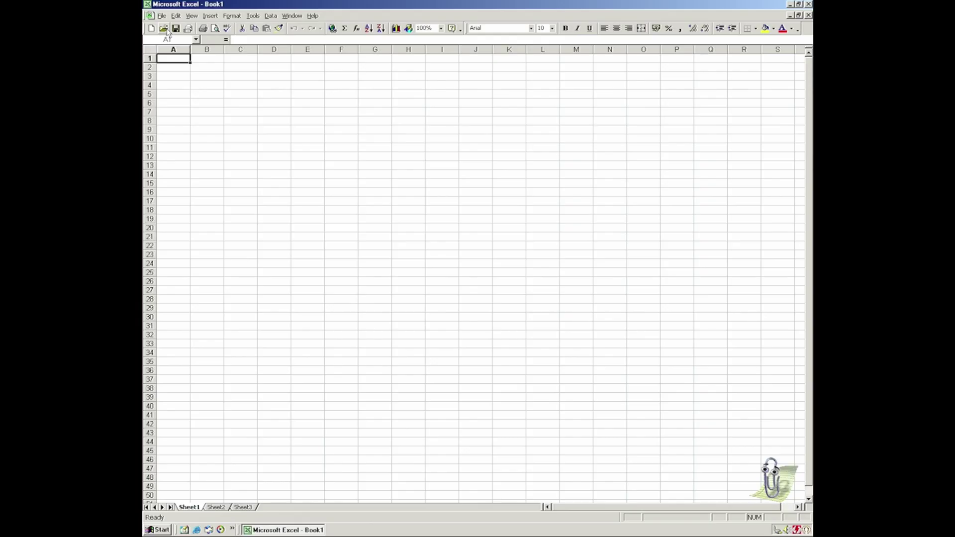
click(164, 29)
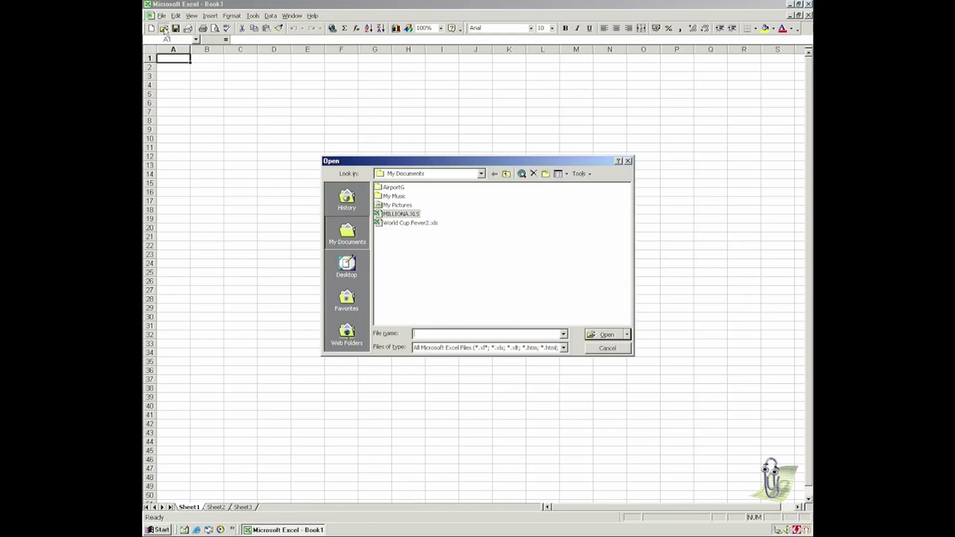
double_click(392, 214)
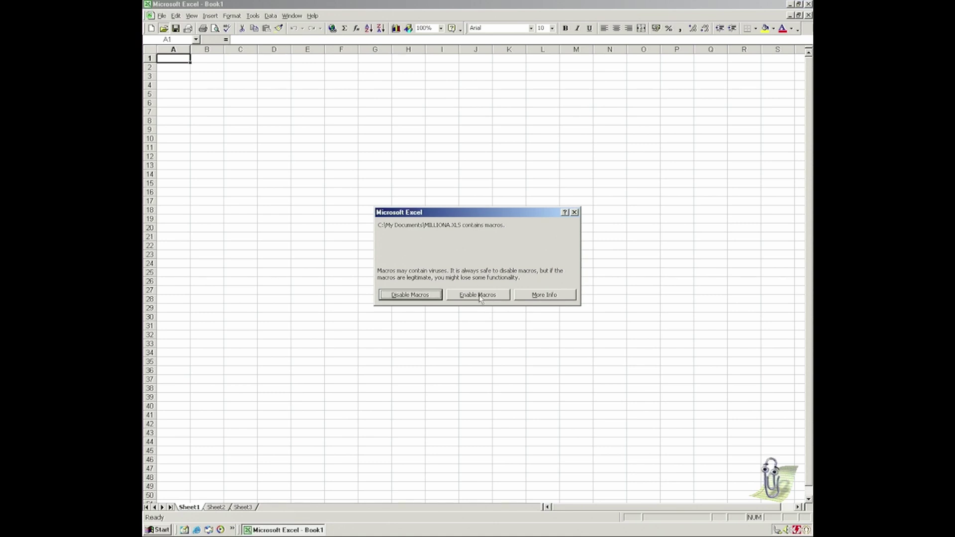
click(480, 295)
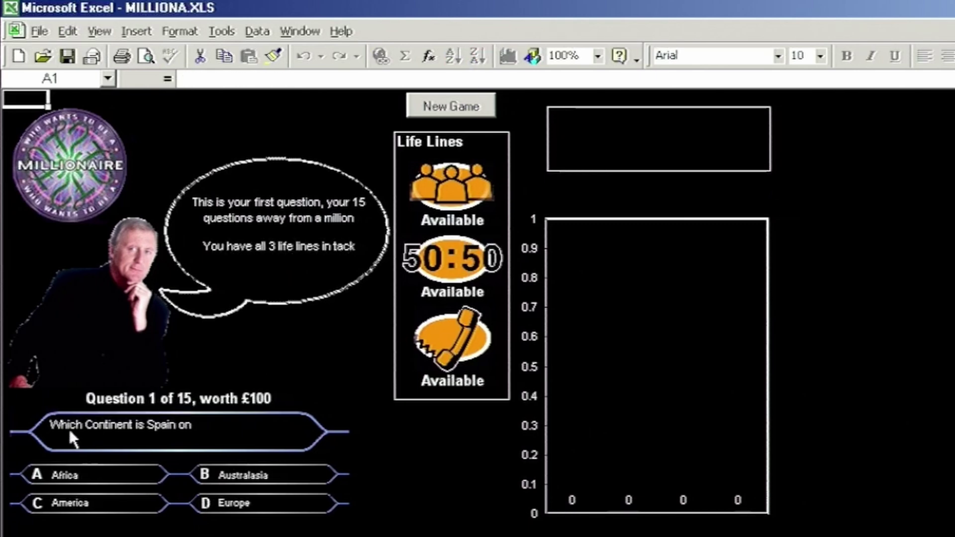
- Answer Europe to the first quiz question, then quit Excel without saving
click(208, 503)
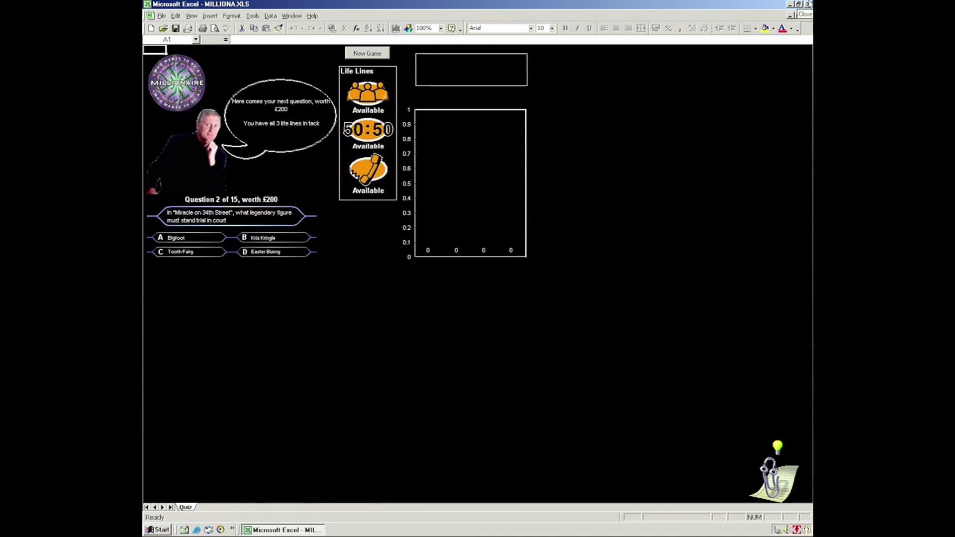
click(808, 5)
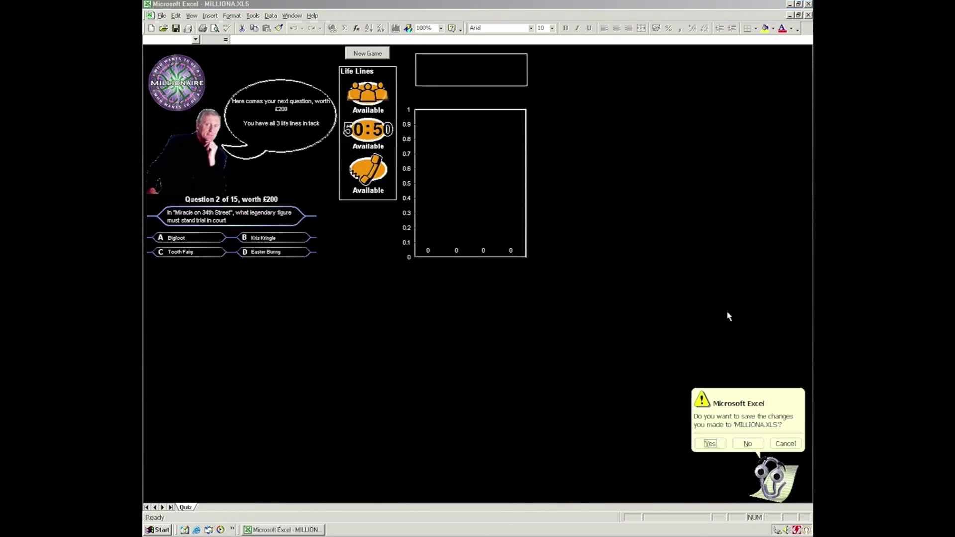
click(746, 443)
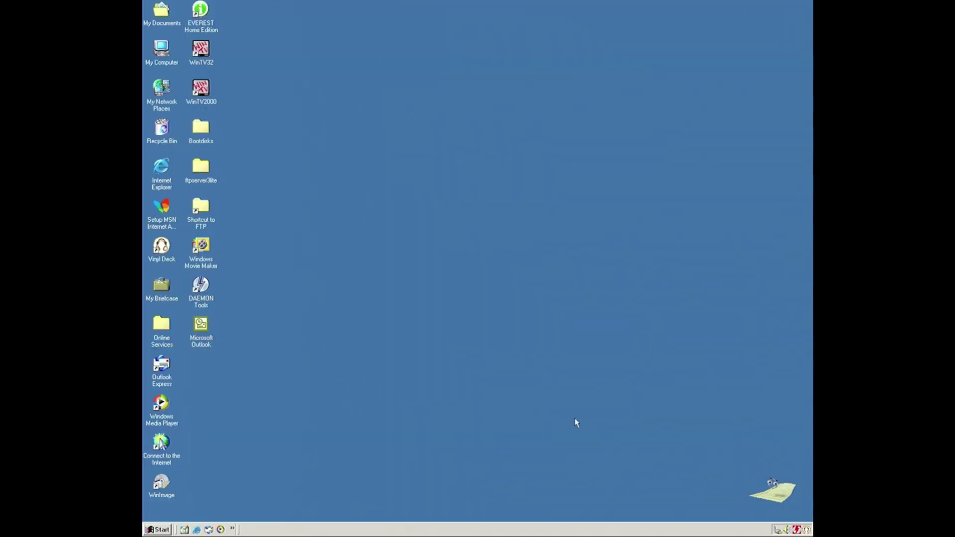
- Start Windows Update Restored, accept its security warning, scan for updates, and maximize the window
click(158, 529)
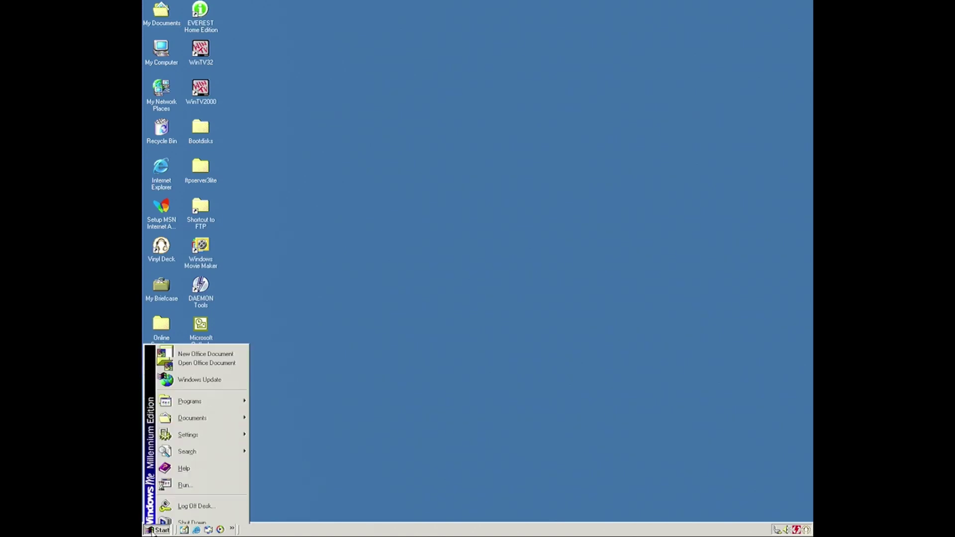
click(214, 371)
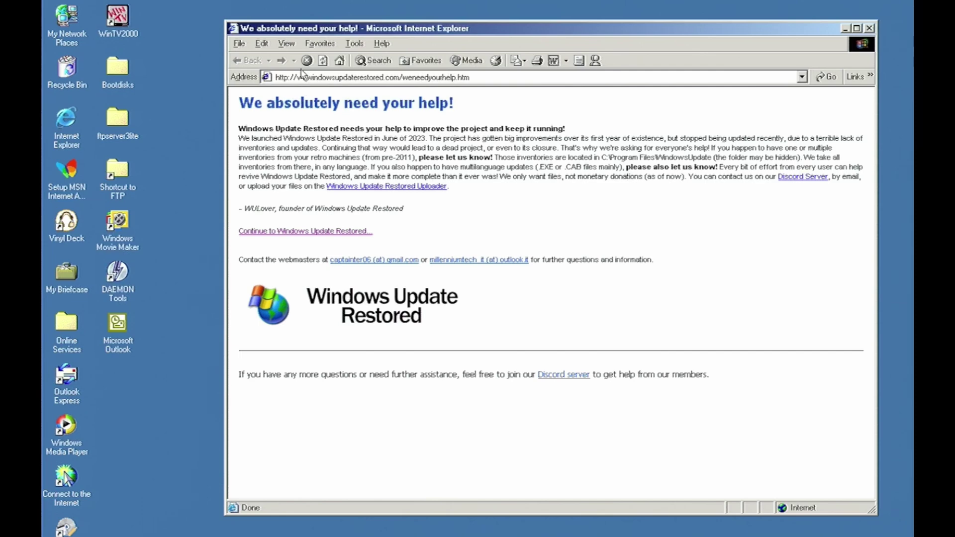
click(313, 230)
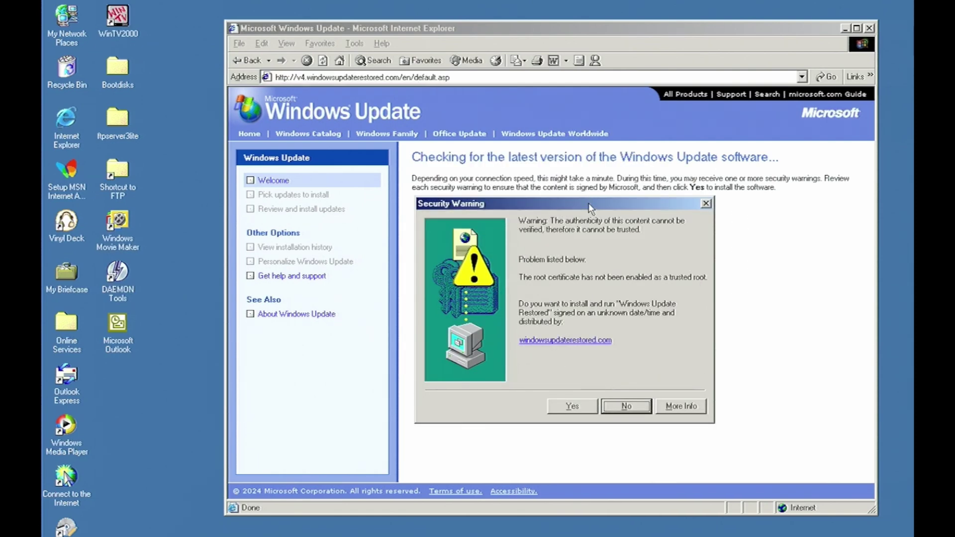
drag(589, 203, 585, 159)
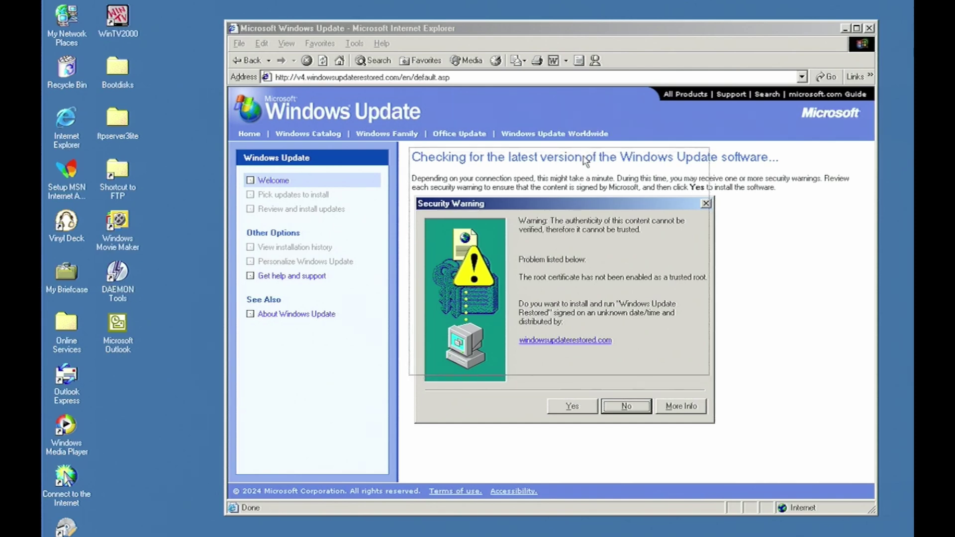
click(572, 361)
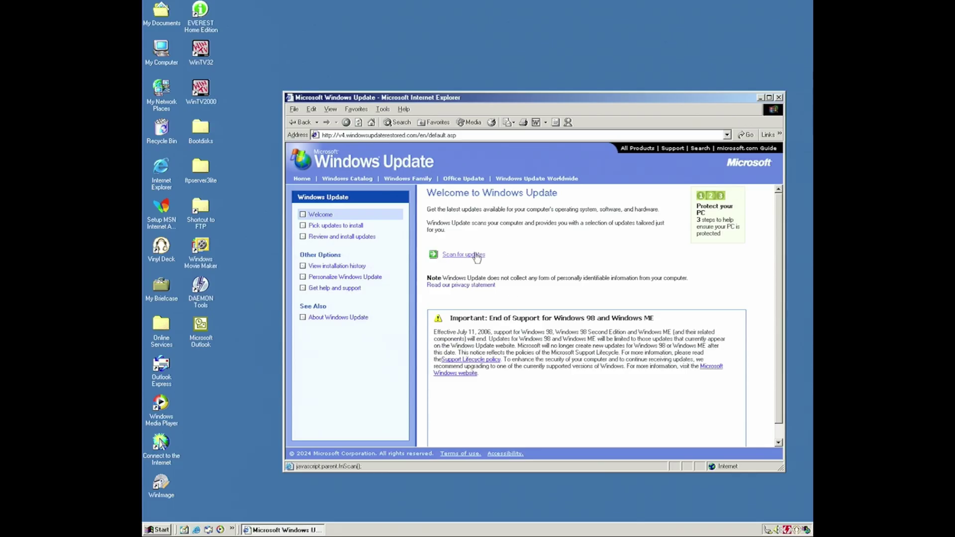
click(474, 255)
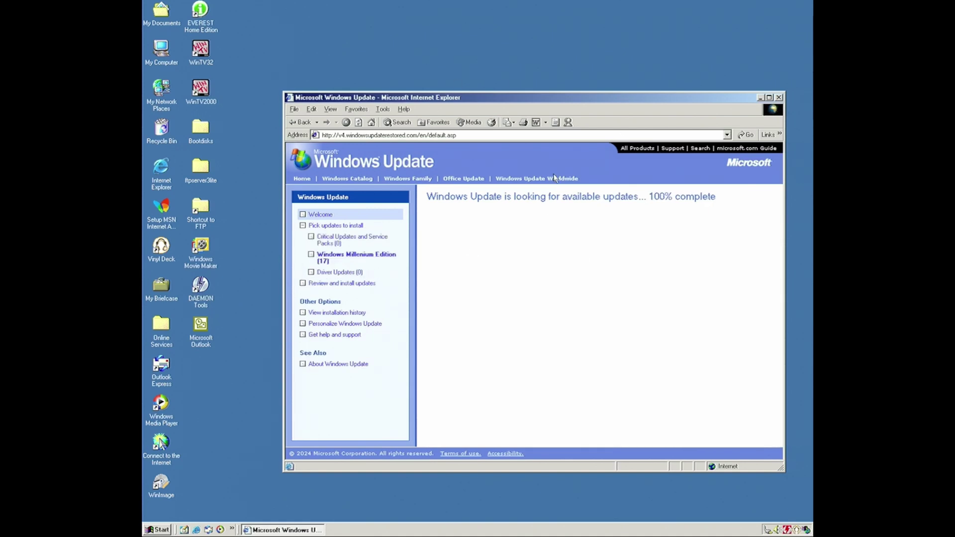
double_click(496, 99)
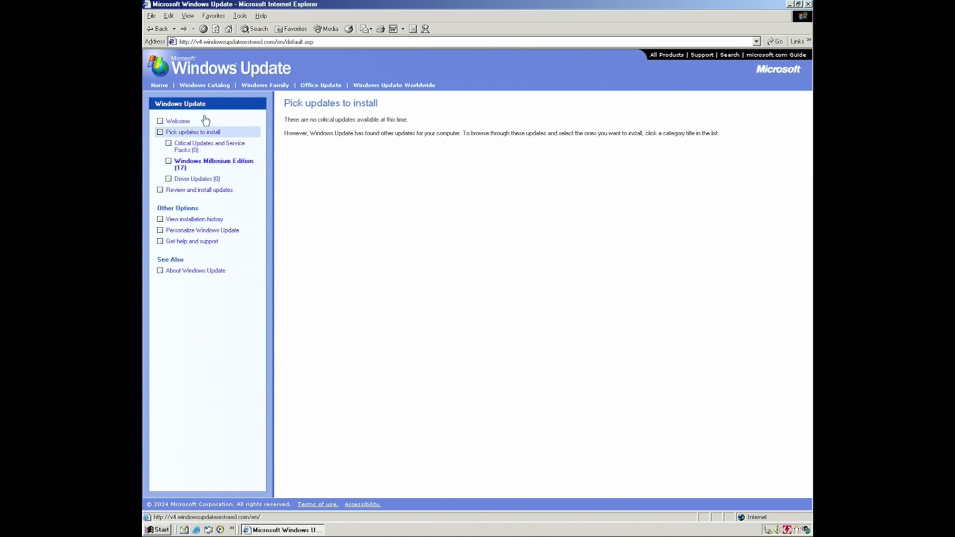
- Open the installation history listing Successful, Failed and In Progress updates
click(213, 222)
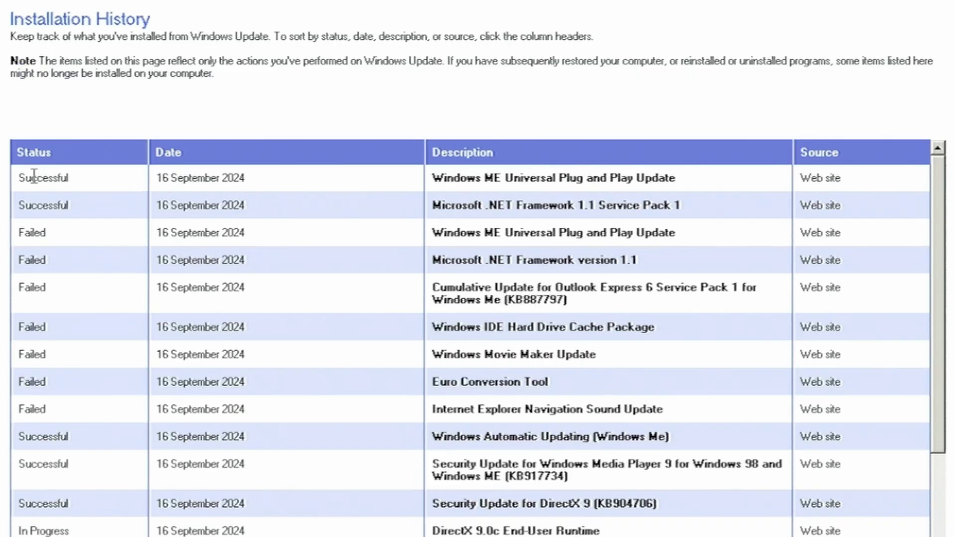
scroll(597, 362, down, 2)
scroll(597, 360, down, 5)
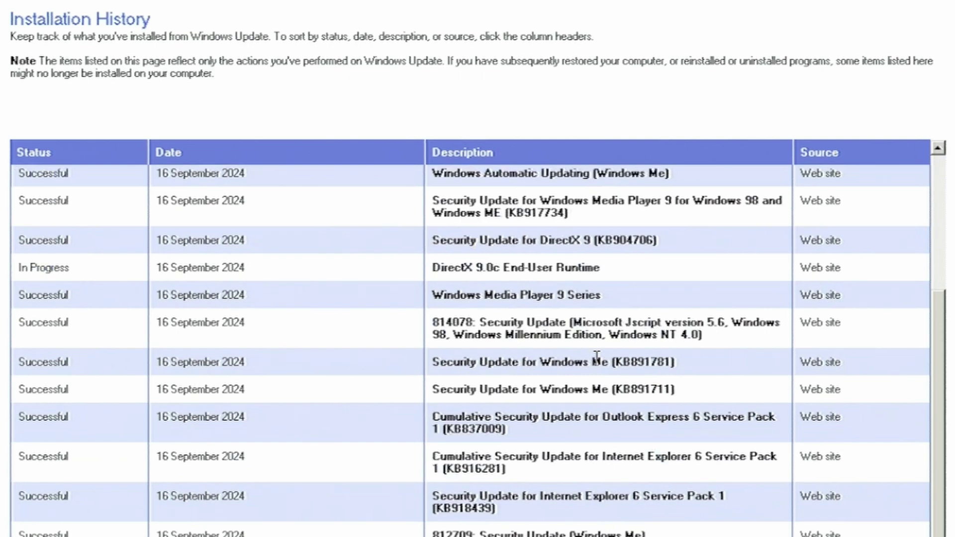
scroll(598, 363, down, 6)
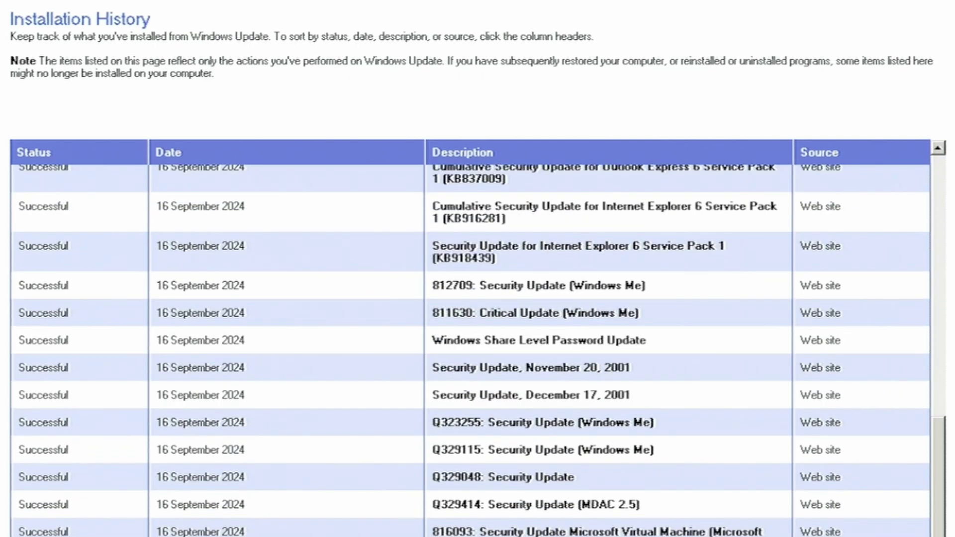
scroll(597, 361, up, 3)
scroll(597, 361, up, 3)
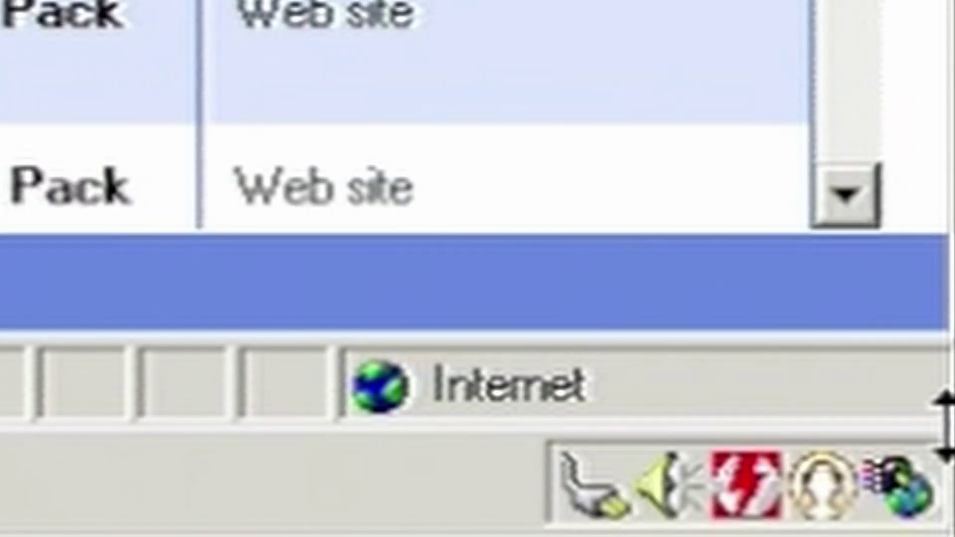
- Close Internet Explorer, review the tray reminder's recommended updates, and install them (KB896358, 823559, Q323172)
click(916, 507)
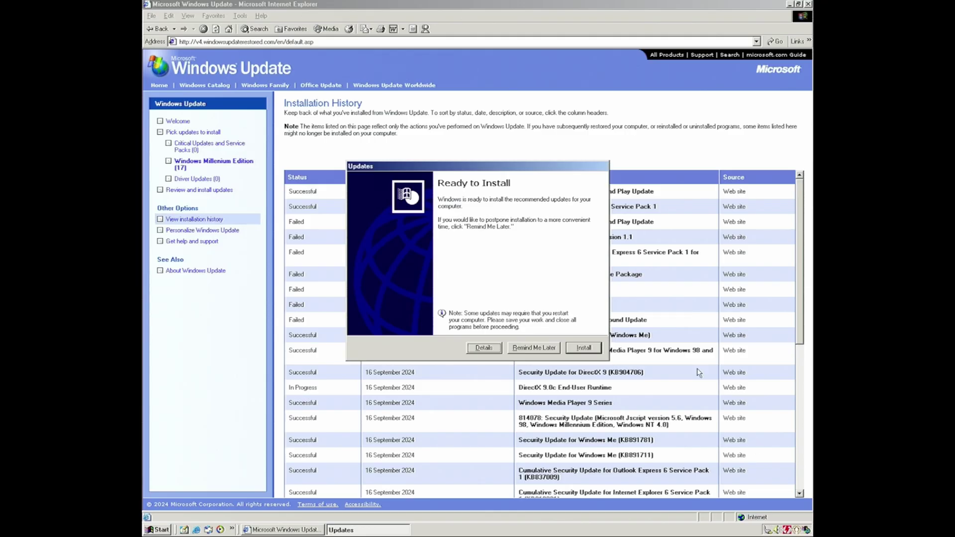
click(808, 4)
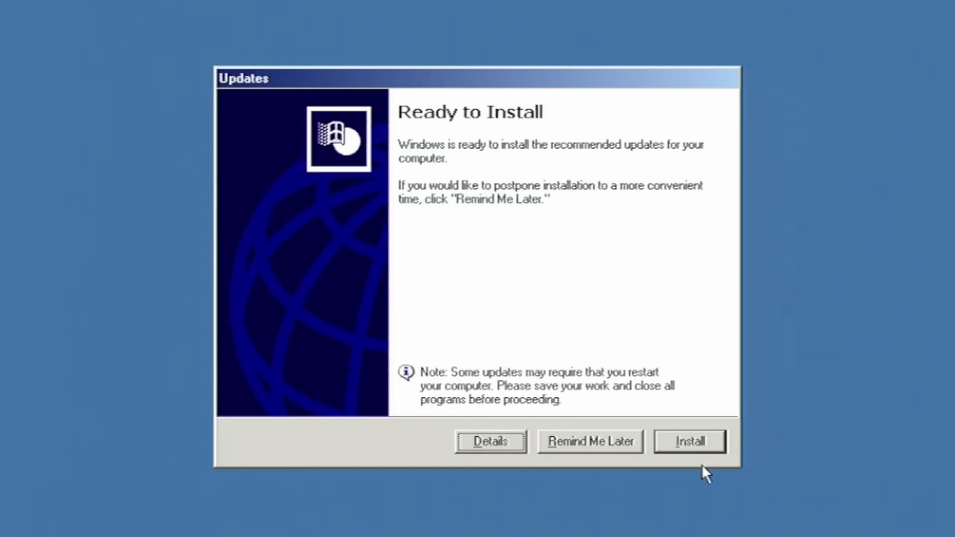
click(467, 443)
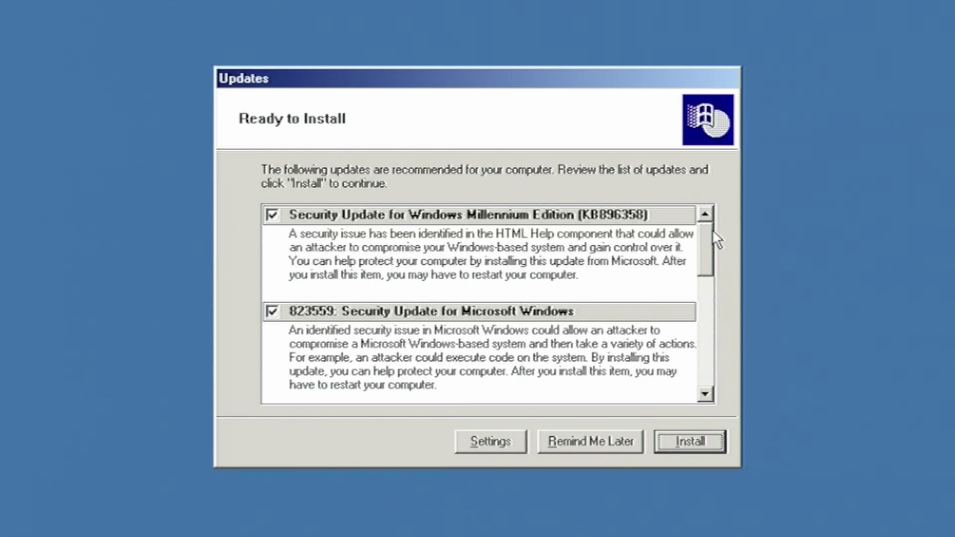
mouse_move(709, 231)
mouse_down()
mouse_move(696, 345)
mouse_move(715, 200)
mouse_up()
click(698, 443)
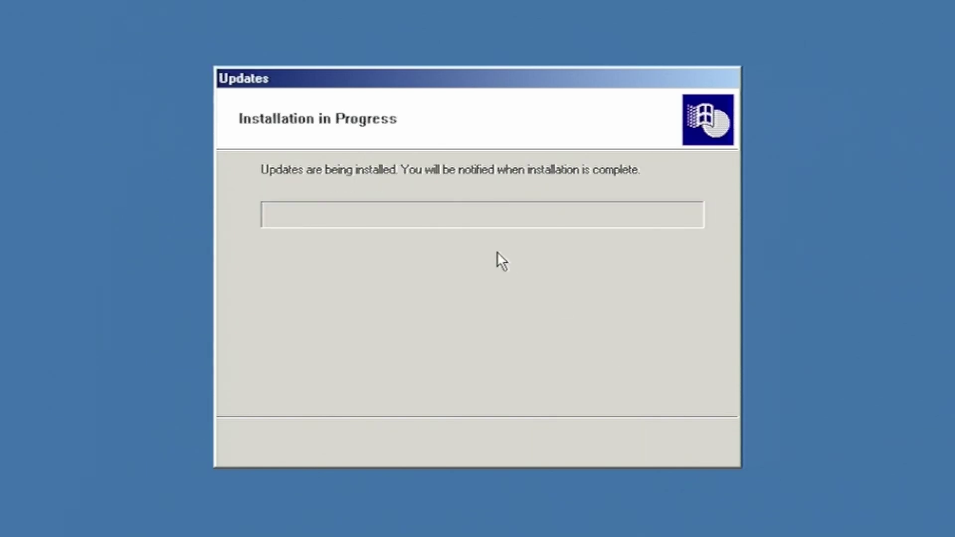